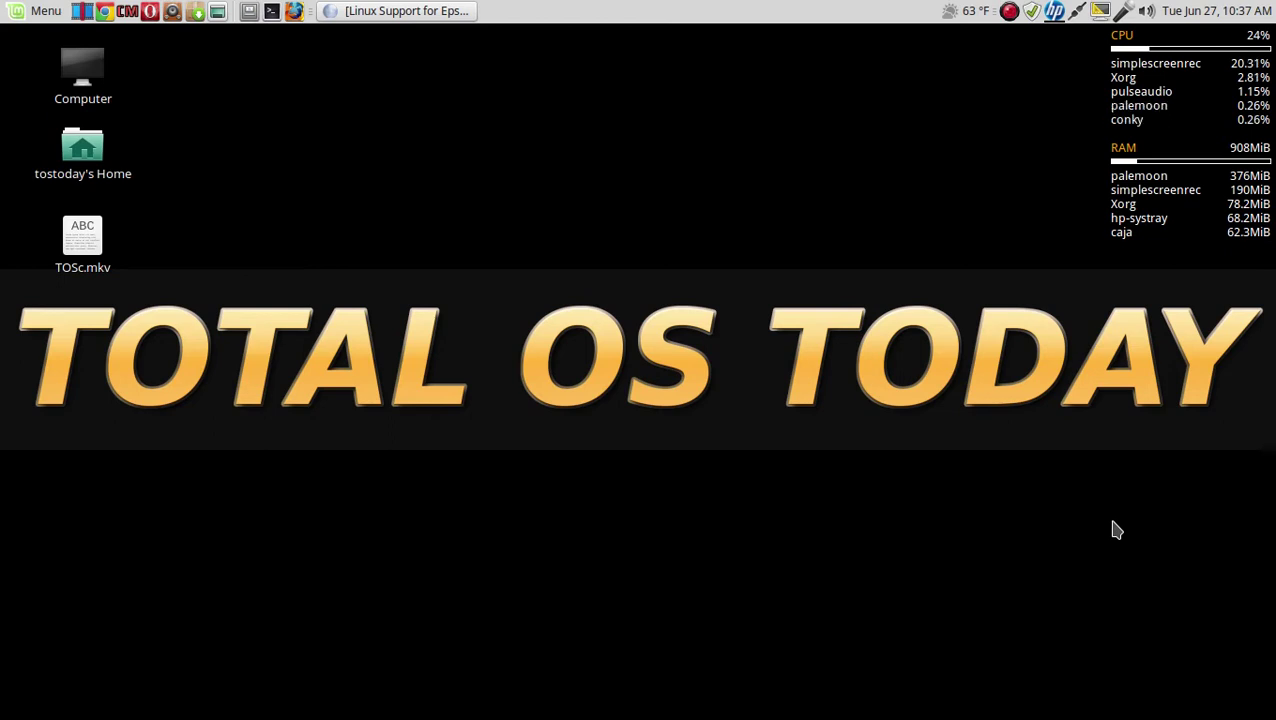
# Open the Printers configuration tool by searching for "prin" and select the HP-Deskjet-2540-series printer.
pyautogui.press('super')
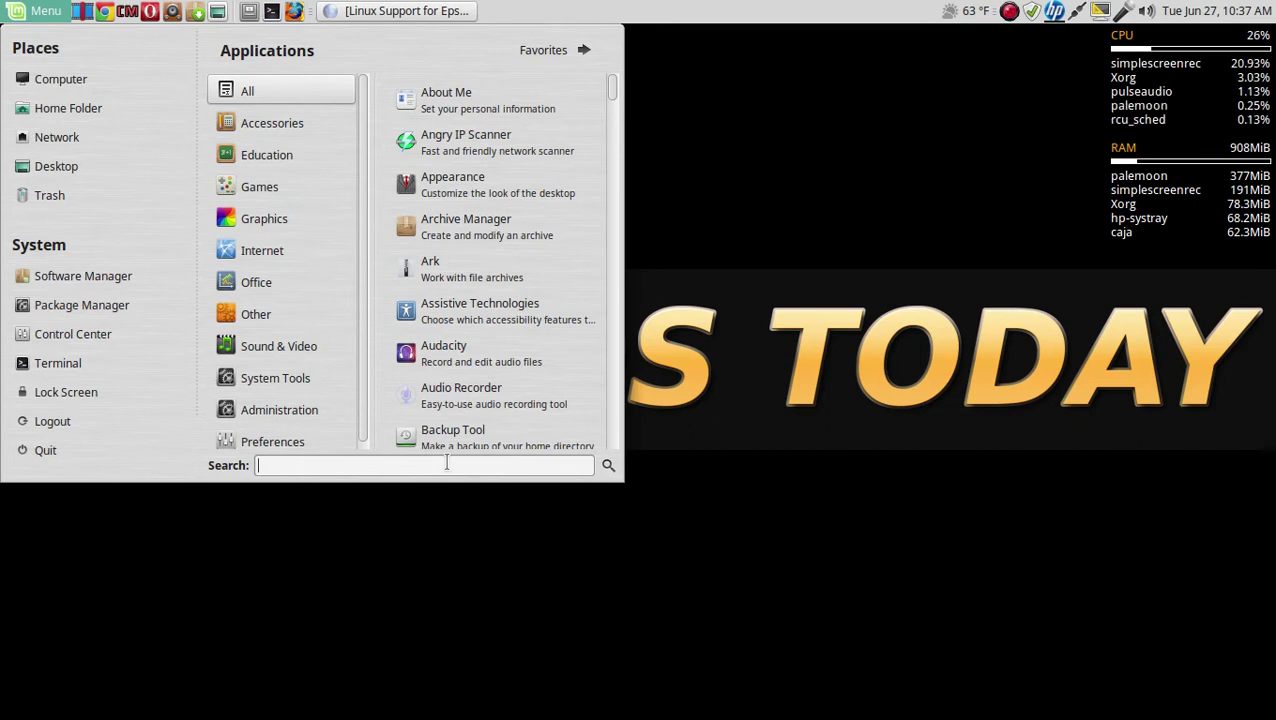
pyautogui.write('prin')
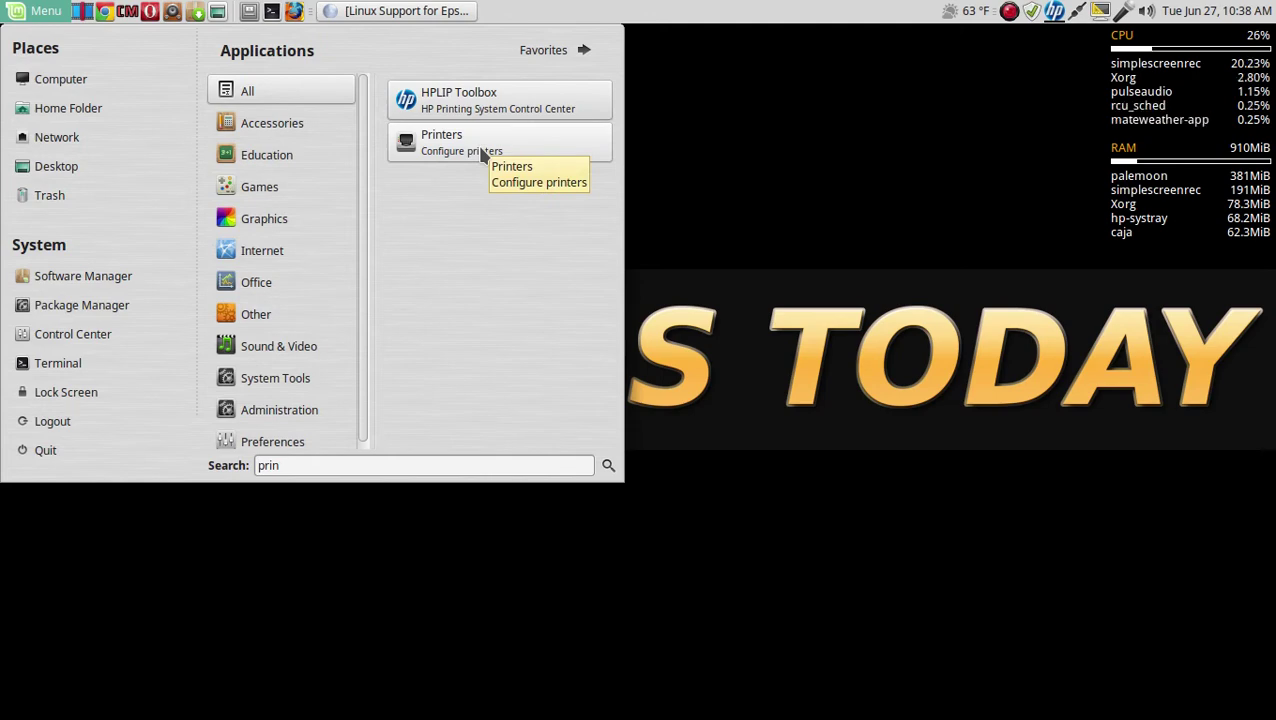
pyautogui.click(481, 155)
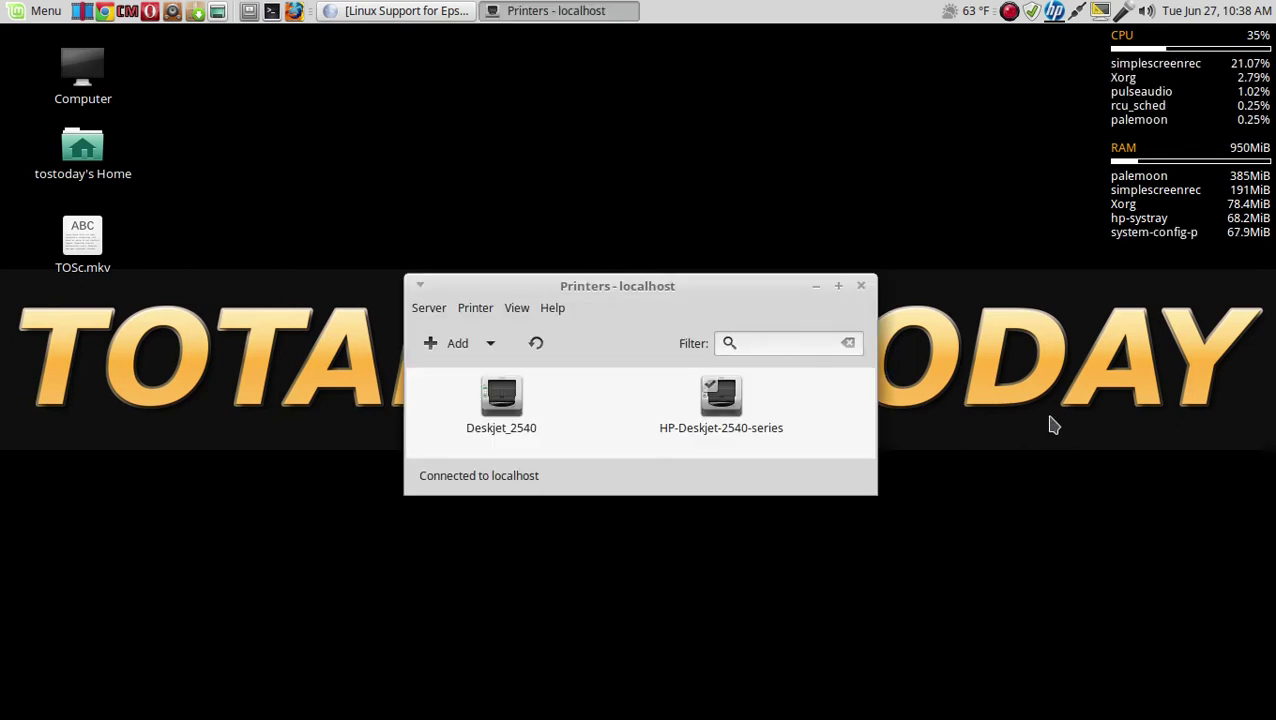
pyautogui.click(496, 412)
pyautogui.click(729, 413)
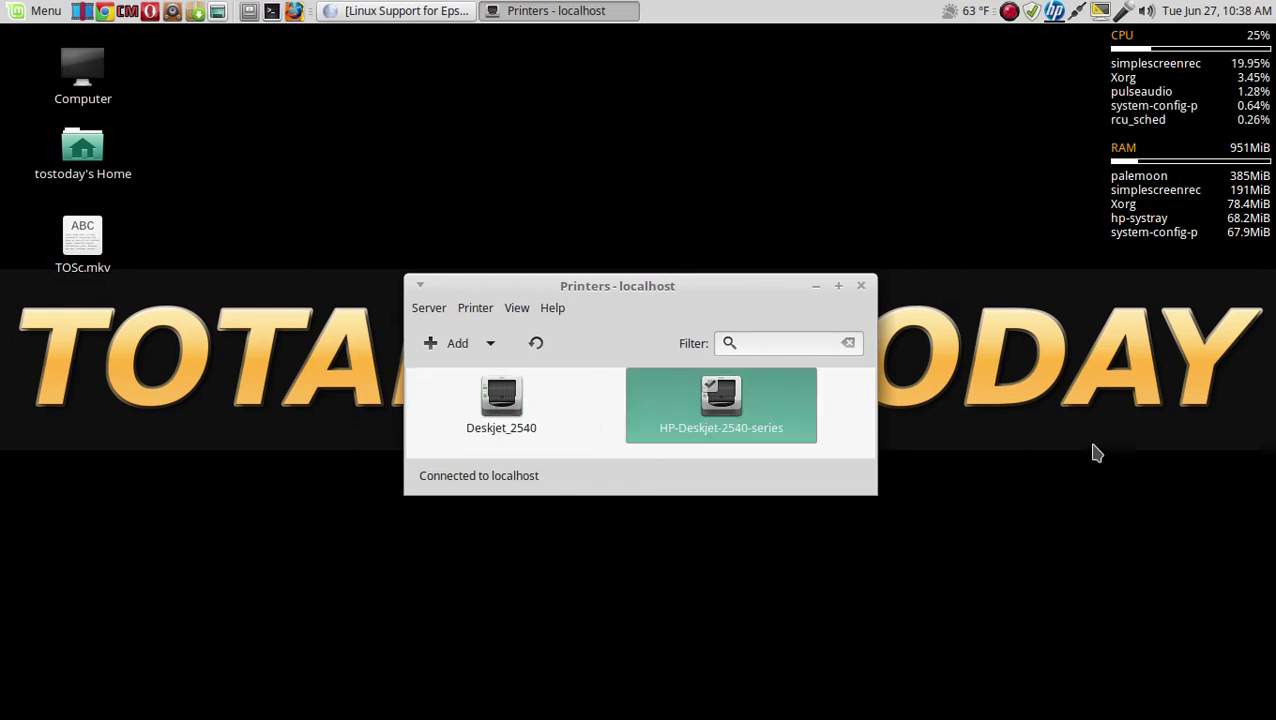
# View the connection choices for the HP Deskjet 2540 network printer in a new printer setup, and close the printer configuration without adding it.
pyautogui.click(457, 343)
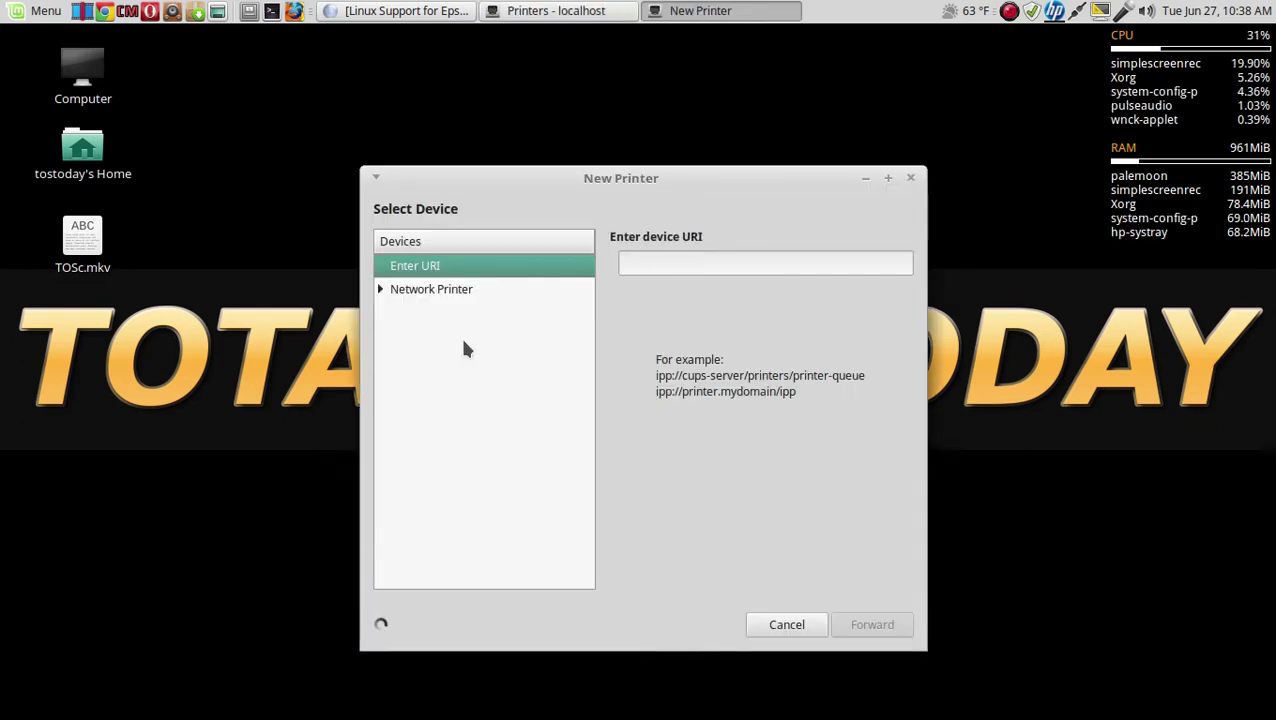
pyautogui.click(380, 290)
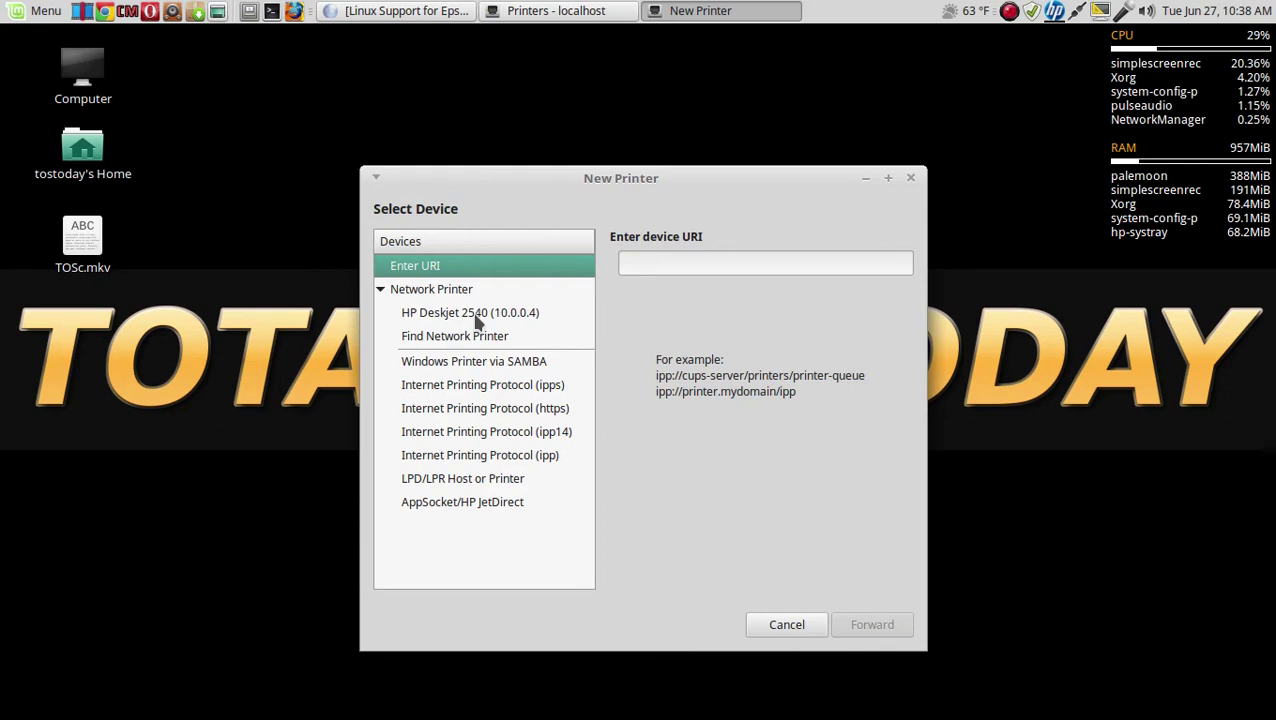
pyautogui.click(478, 314)
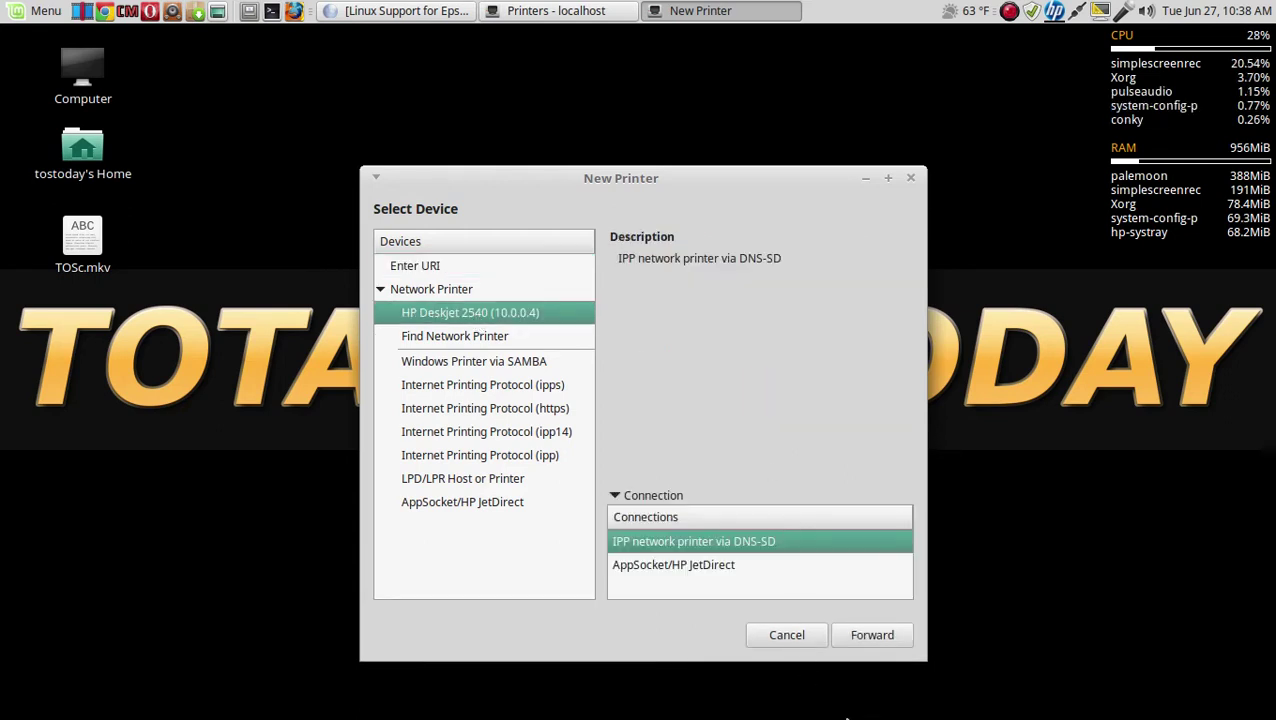
pyautogui.click(908, 177)
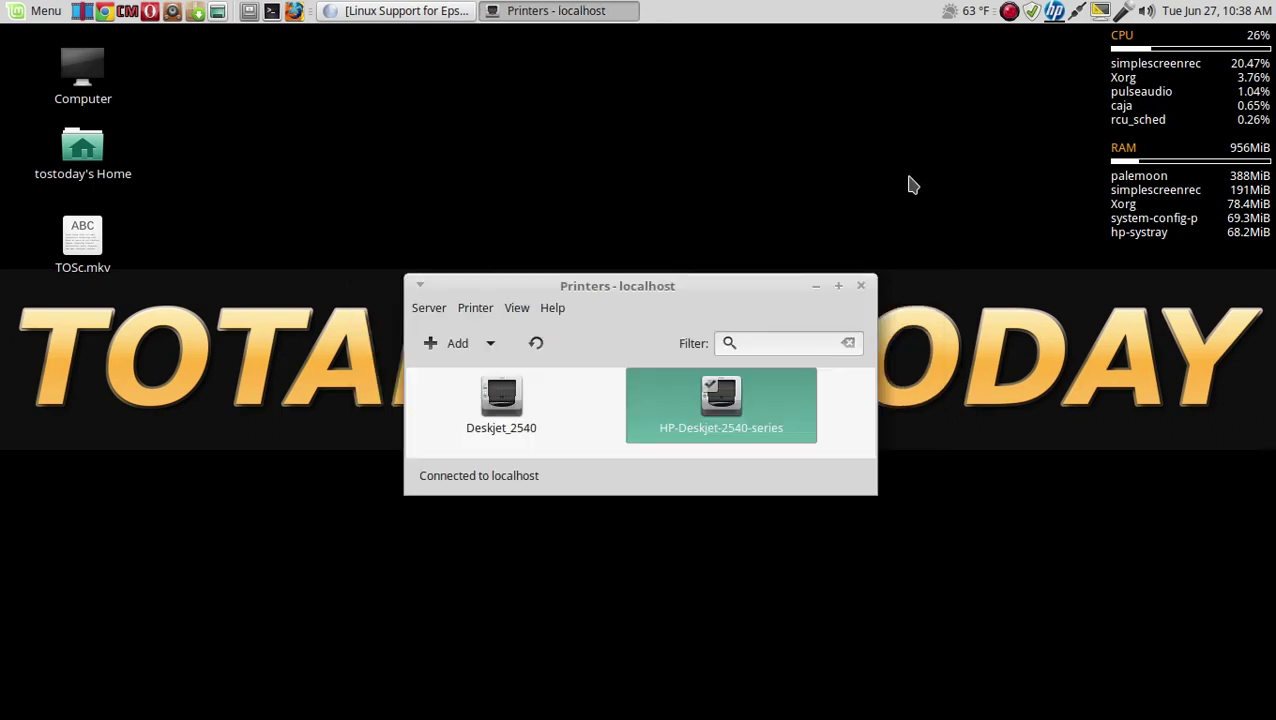
pyautogui.click(860, 286)
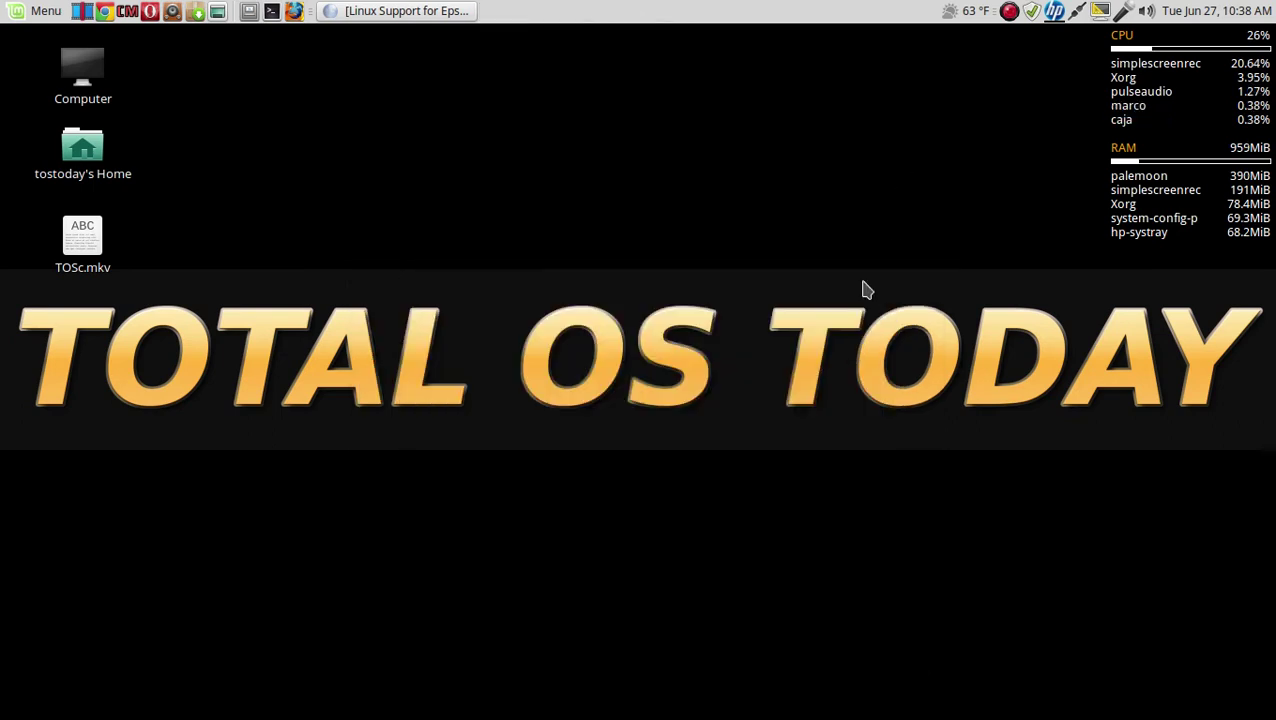
# Switch to Pale Moon and open the Linux drivers download centre from Epson's Linux Support page.
pyautogui.click(453, 12)
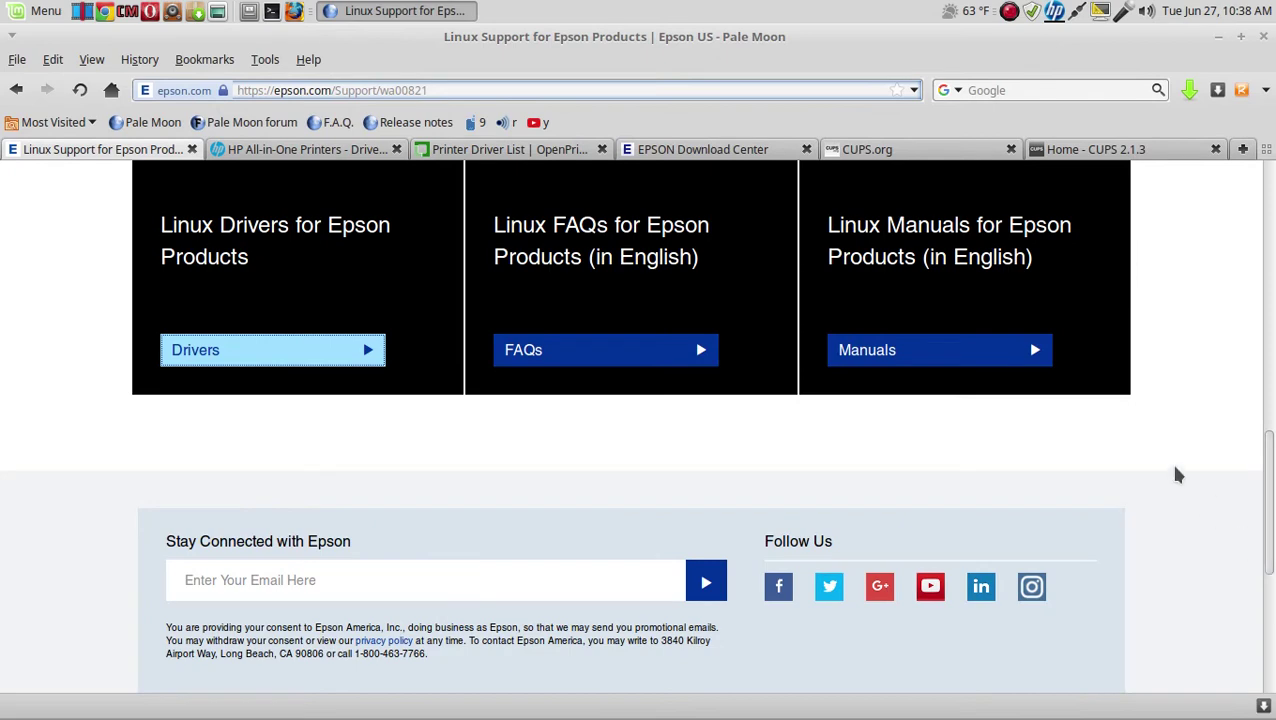
pyautogui.scroll(10, 1176, 474)
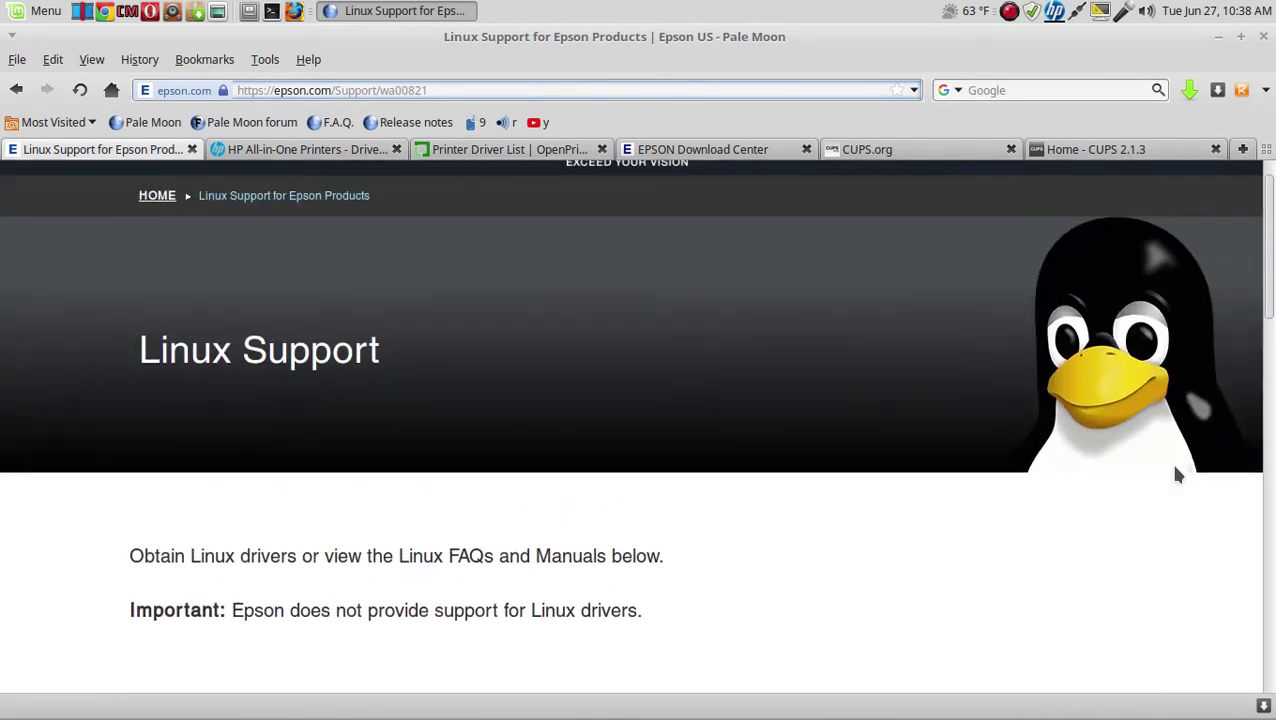
pyautogui.scroll(-10, 1176, 474)
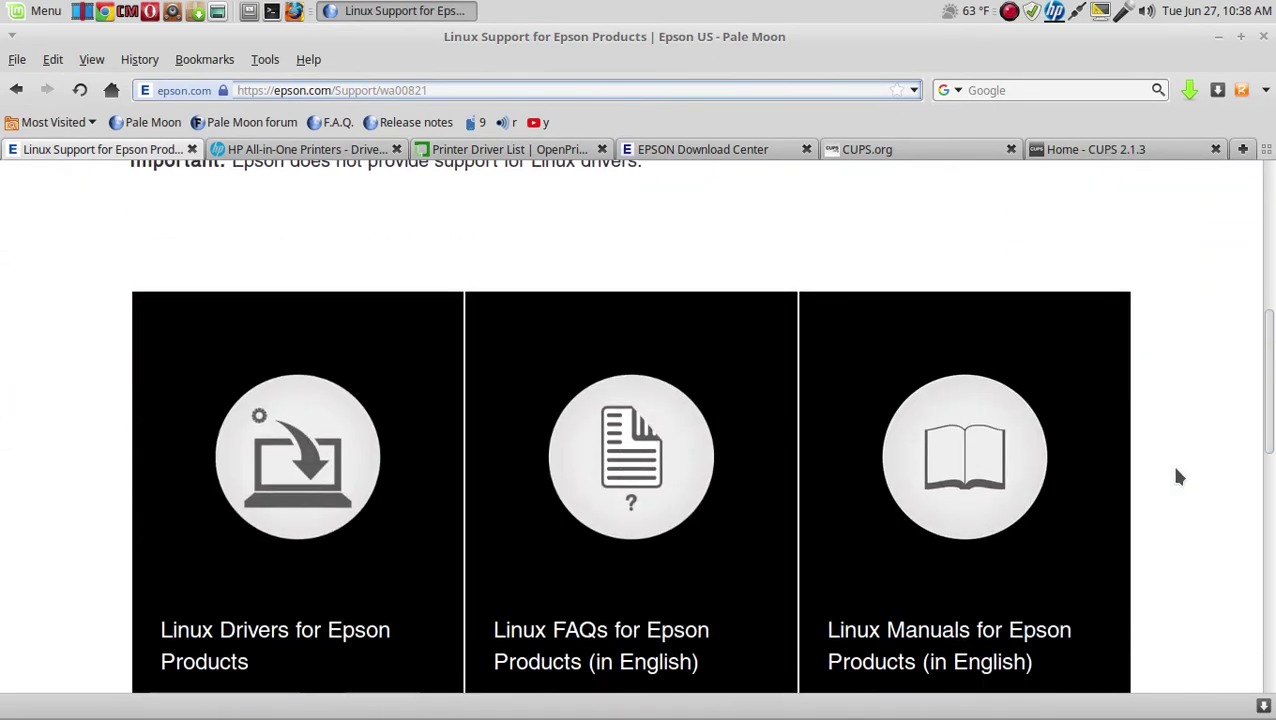
pyautogui.scroll(-3, 1176, 474)
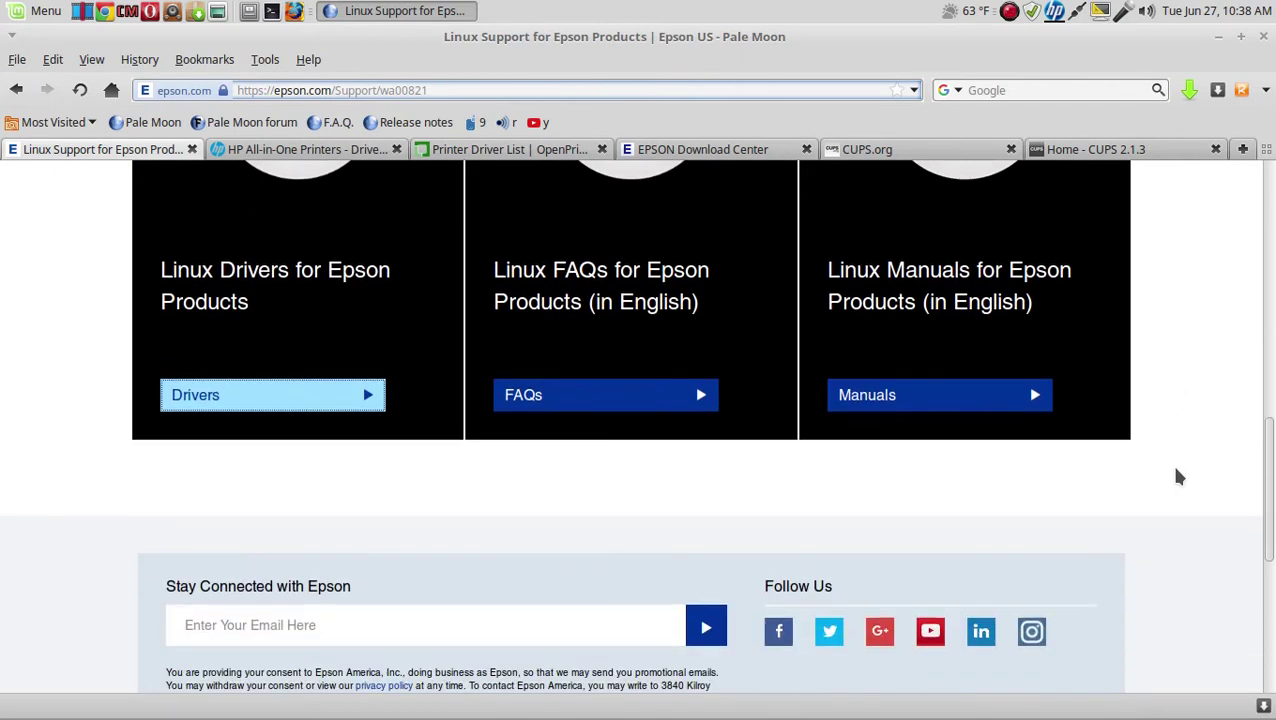
pyautogui.click(356, 398)
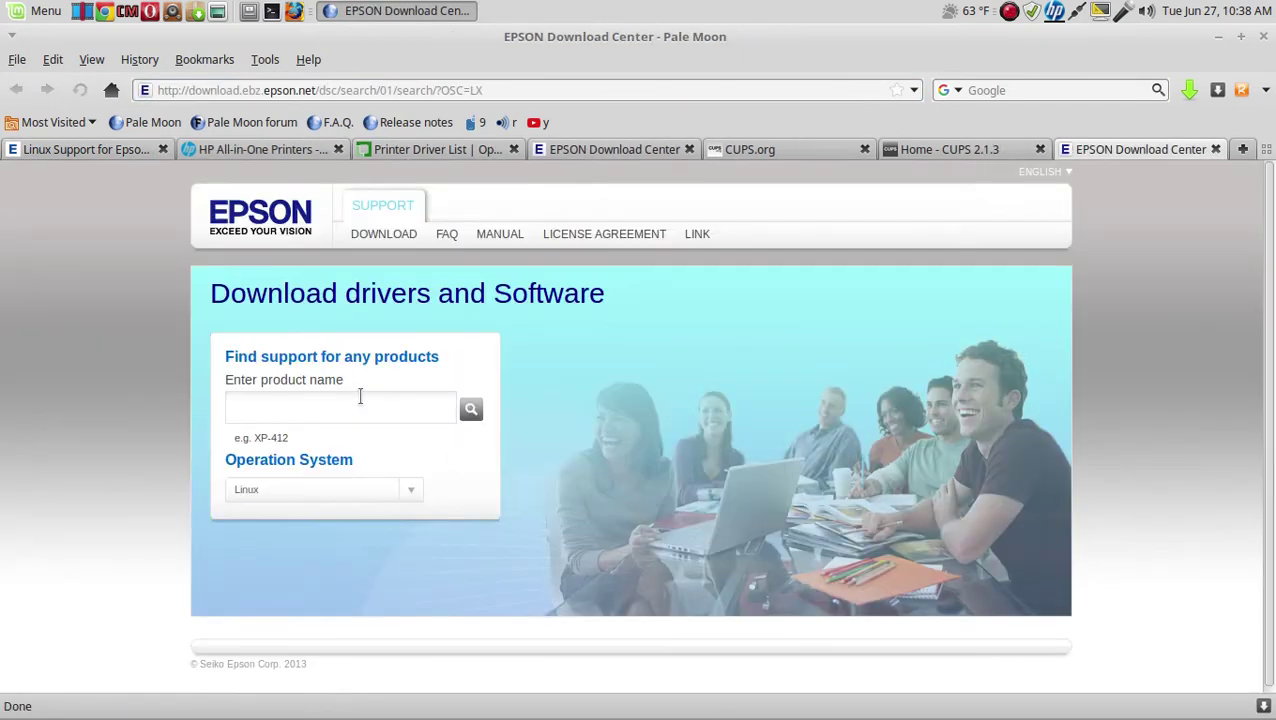
# Search the Epson Download Center for Linux drivers for product 4550.
pyautogui.click(360, 397)
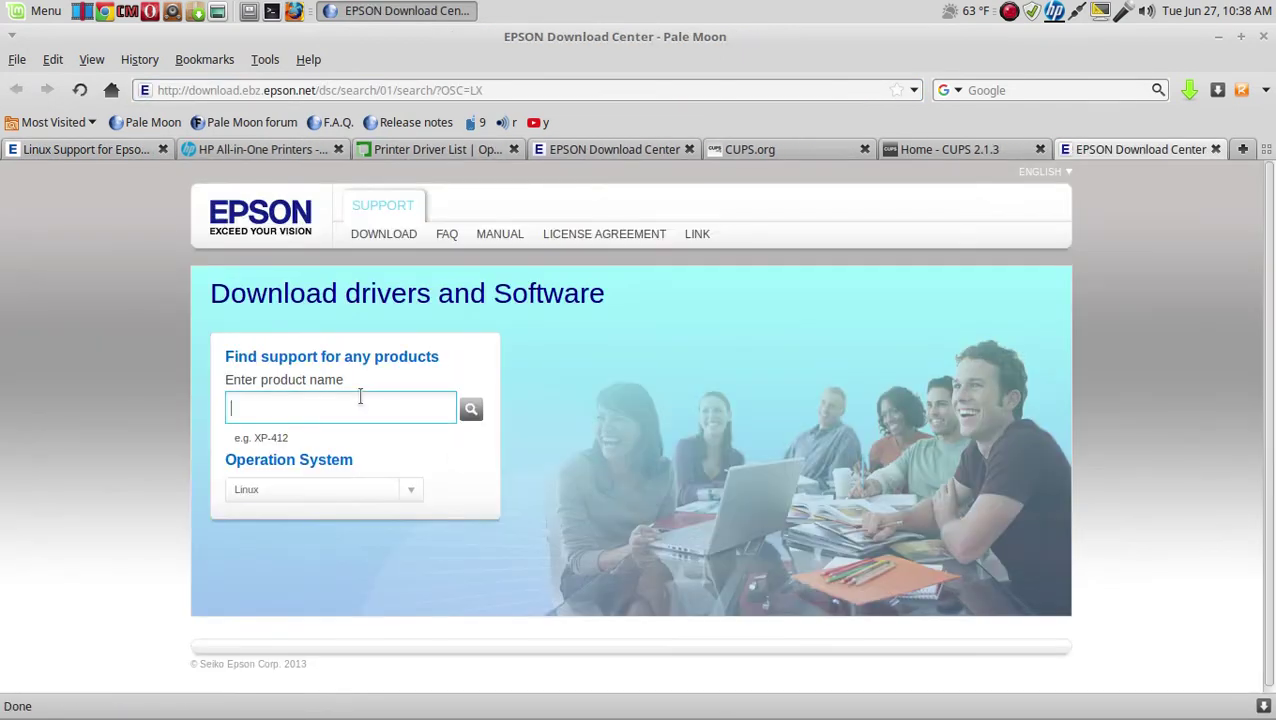
pyautogui.write('45')
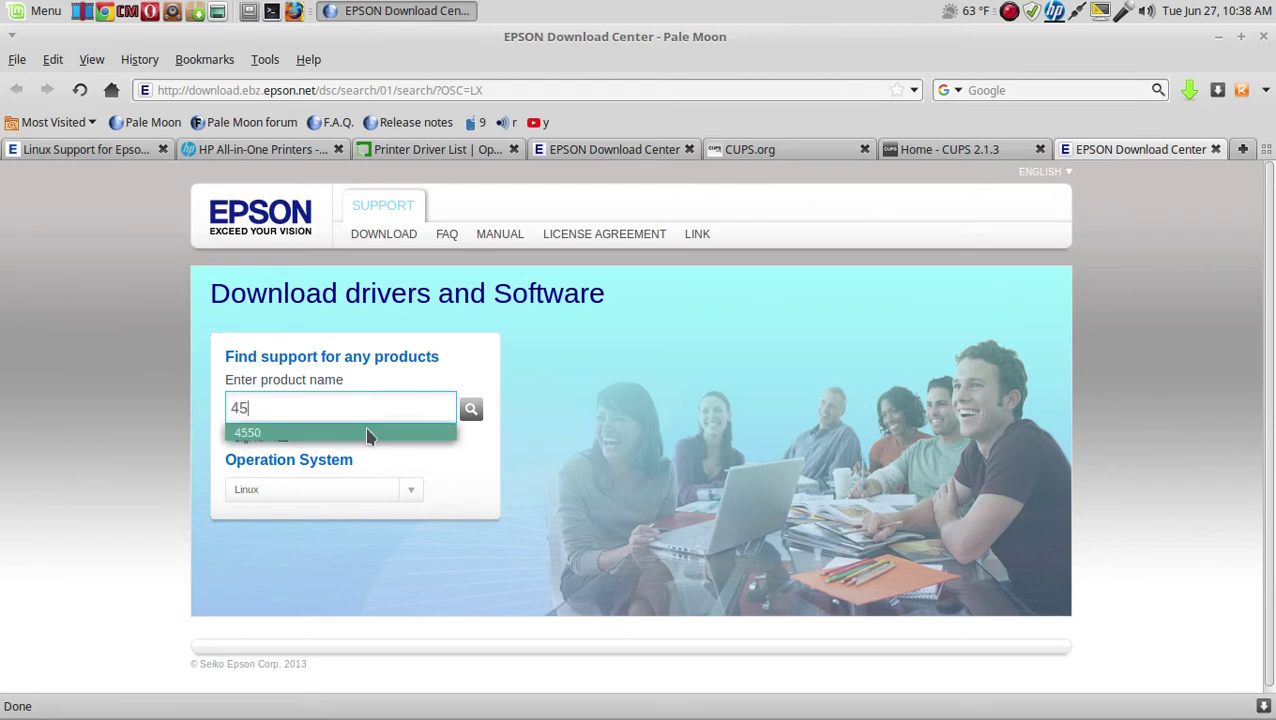
pyautogui.click(368, 433)
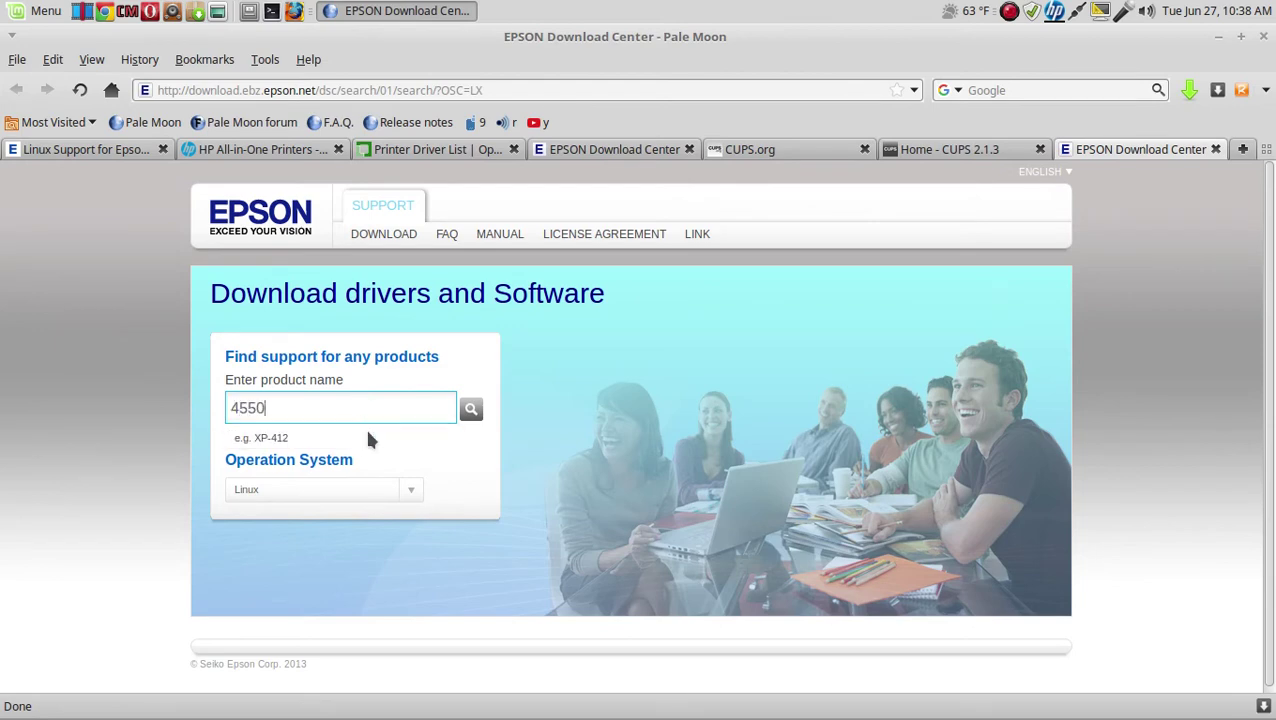
pyautogui.click(470, 412)
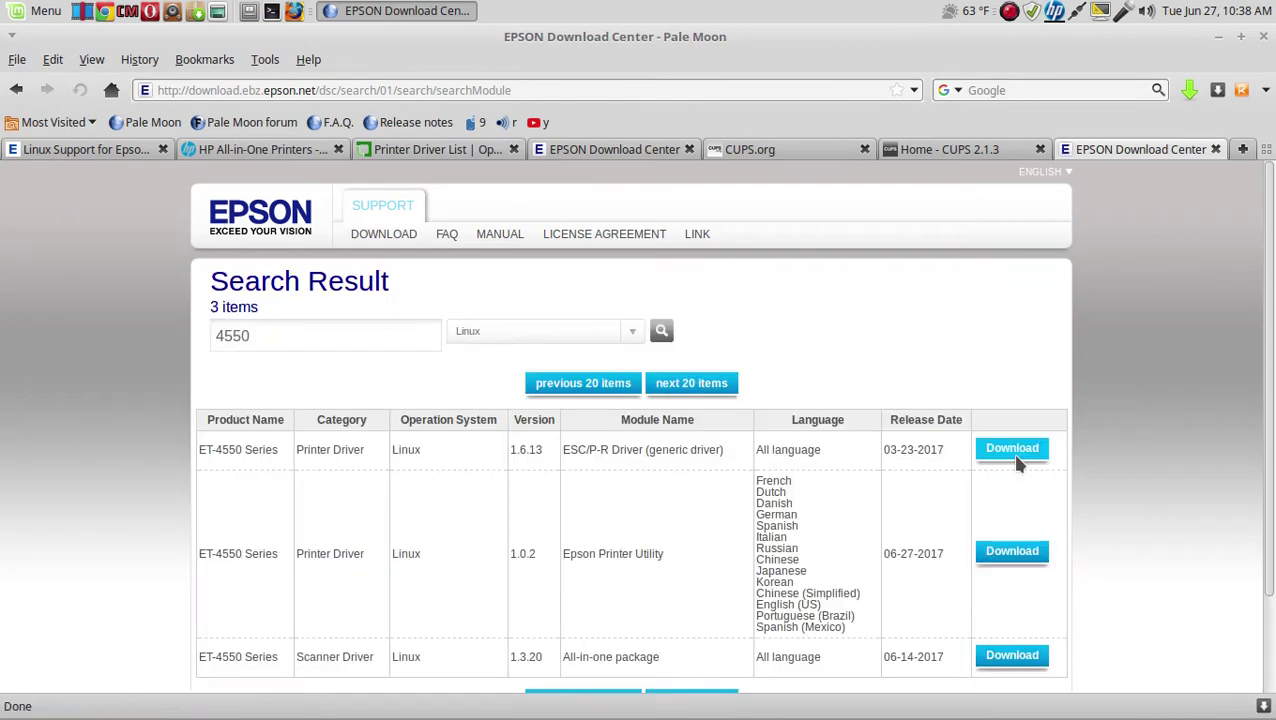
# Open the Epson Printer Utility download for the ET-4550 Series and accept the software license agreement.
pyautogui.scroll(-2, 1100, 476)
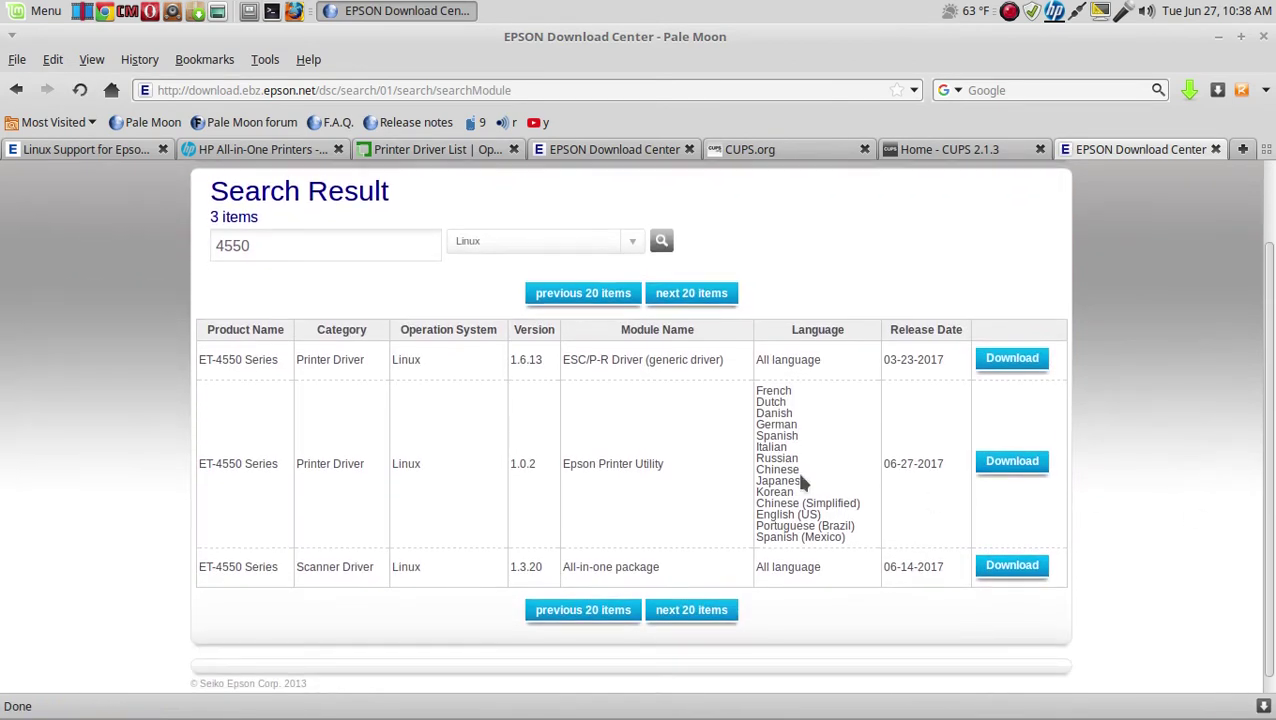
pyautogui.click(1013, 478)
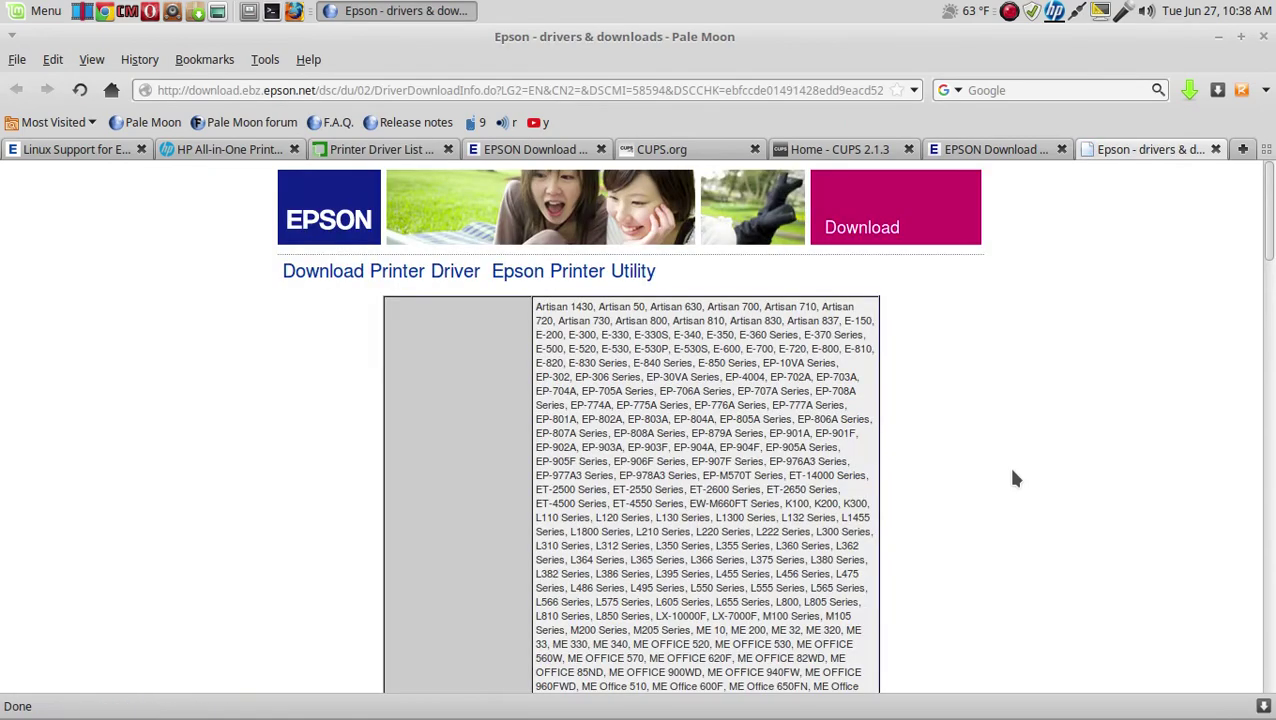
pyautogui.scroll(-20, 1013, 478)
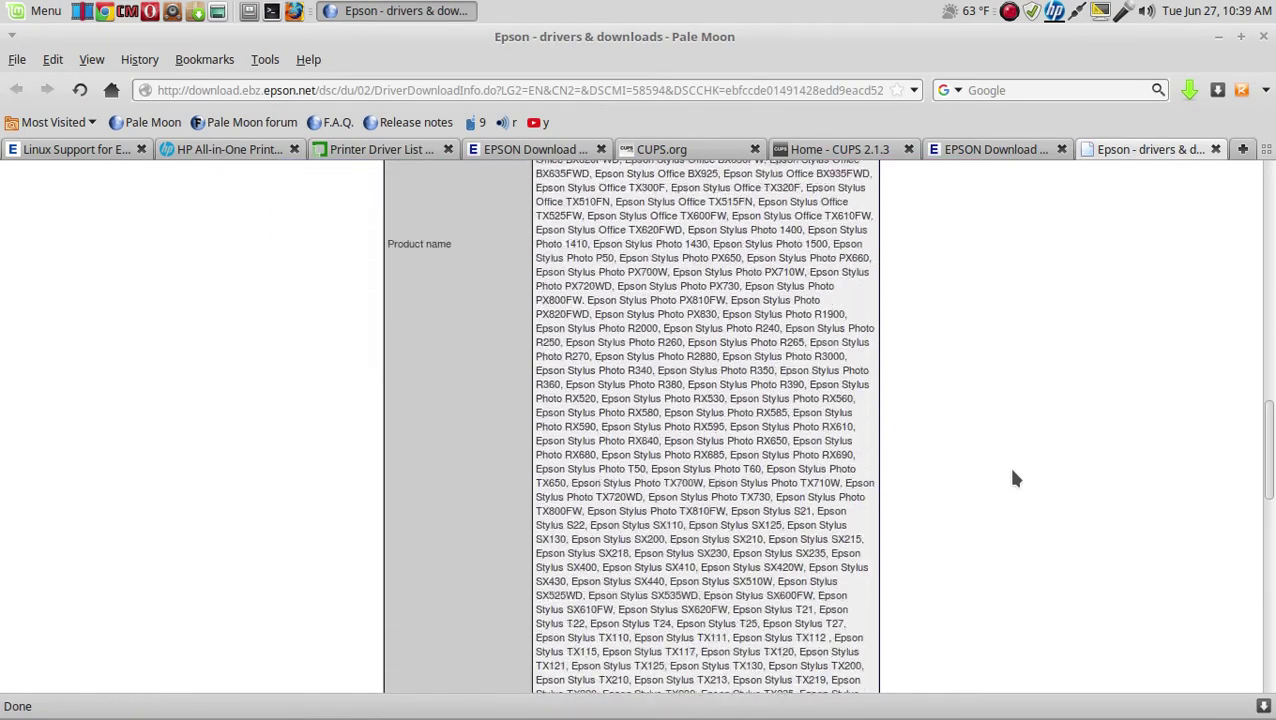
pyautogui.scroll(-20, 1013, 478)
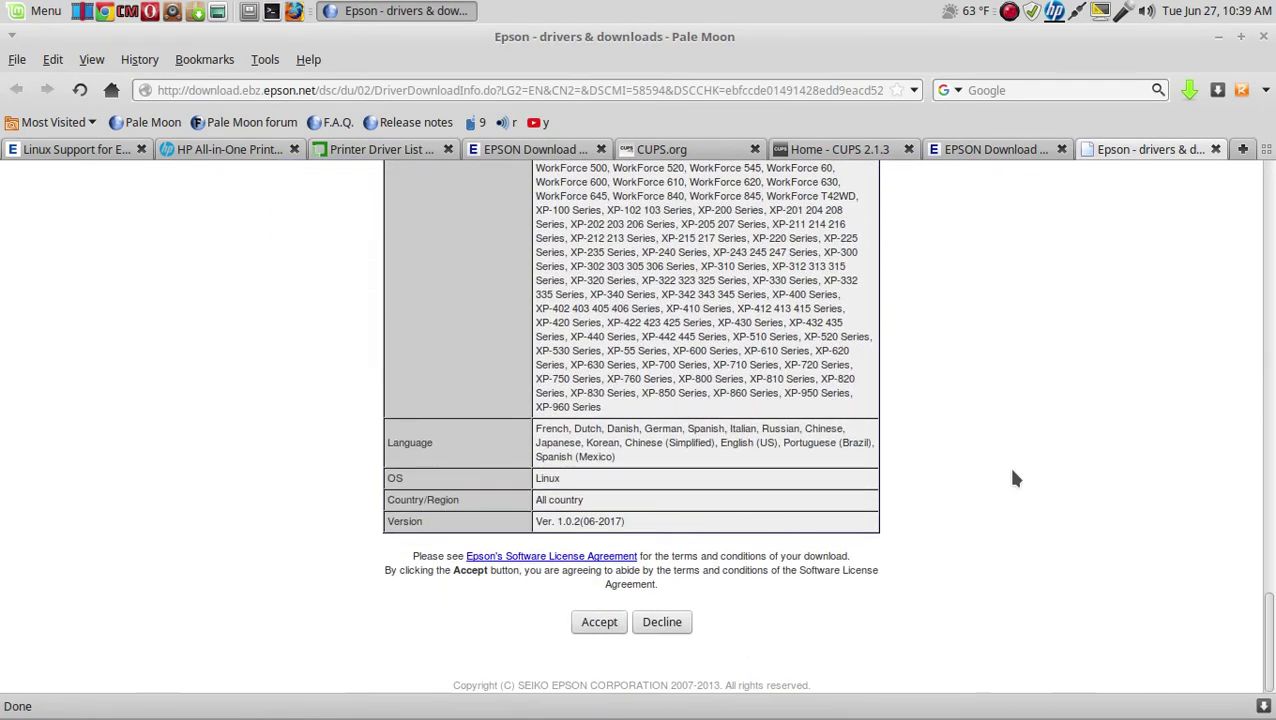
pyautogui.click(609, 627)
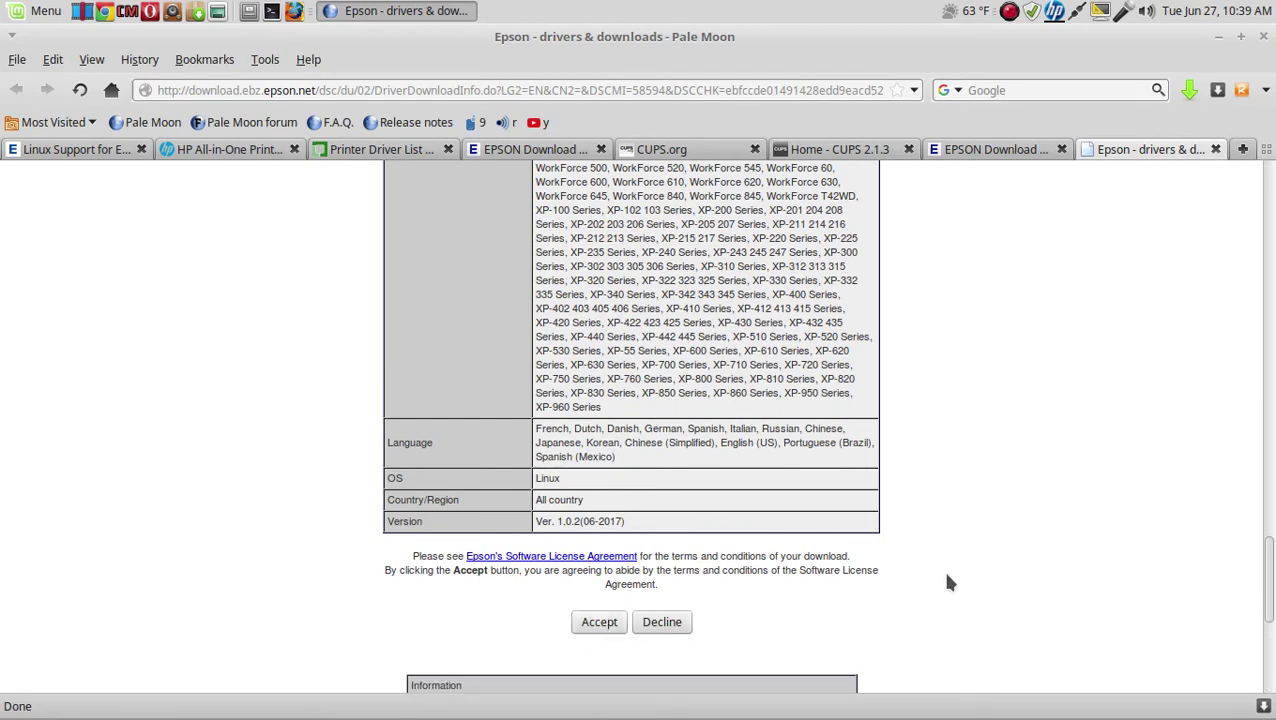
# Request the epson-printer-utility_1.0.2-1lsb3.2_amd64.deb package and close the file-opening prompt.
pyautogui.scroll(-5, 941, 567)
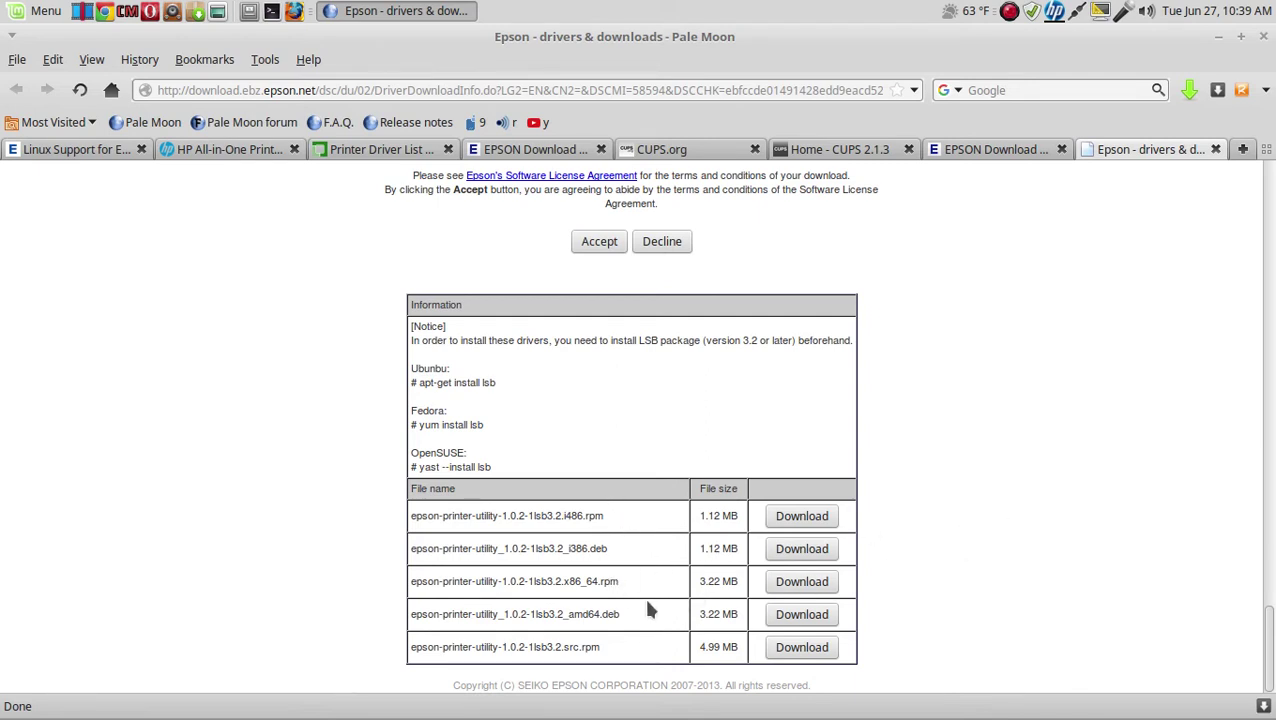
pyautogui.click(806, 614)
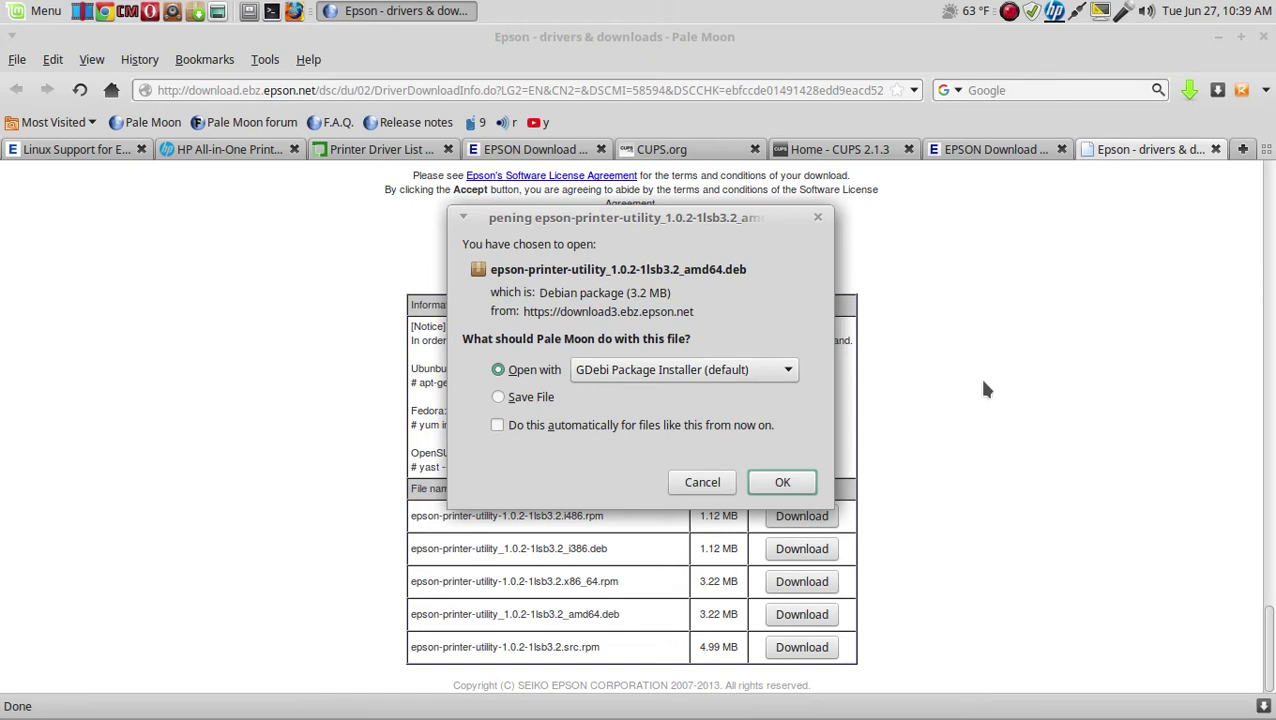
pyautogui.press('Return')
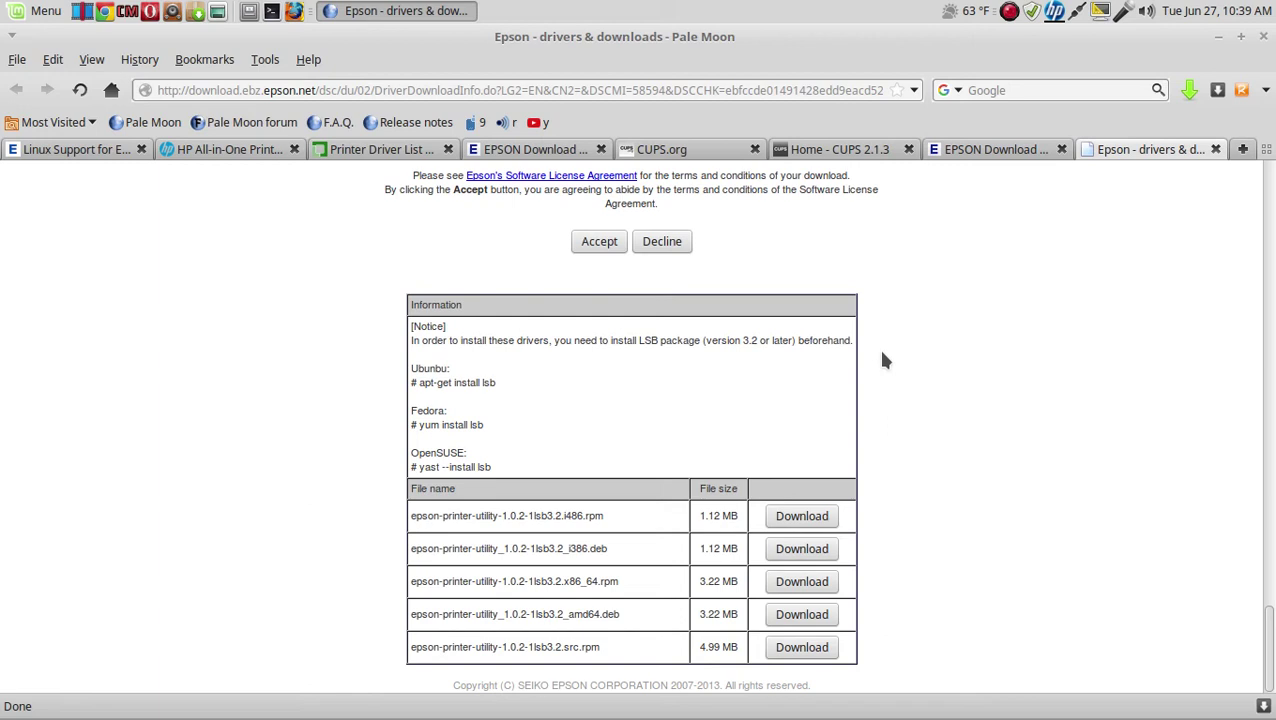
# Look over the CUPS.org home page and the local CUPS 2.1.3 home page.
pyautogui.click(707, 149)
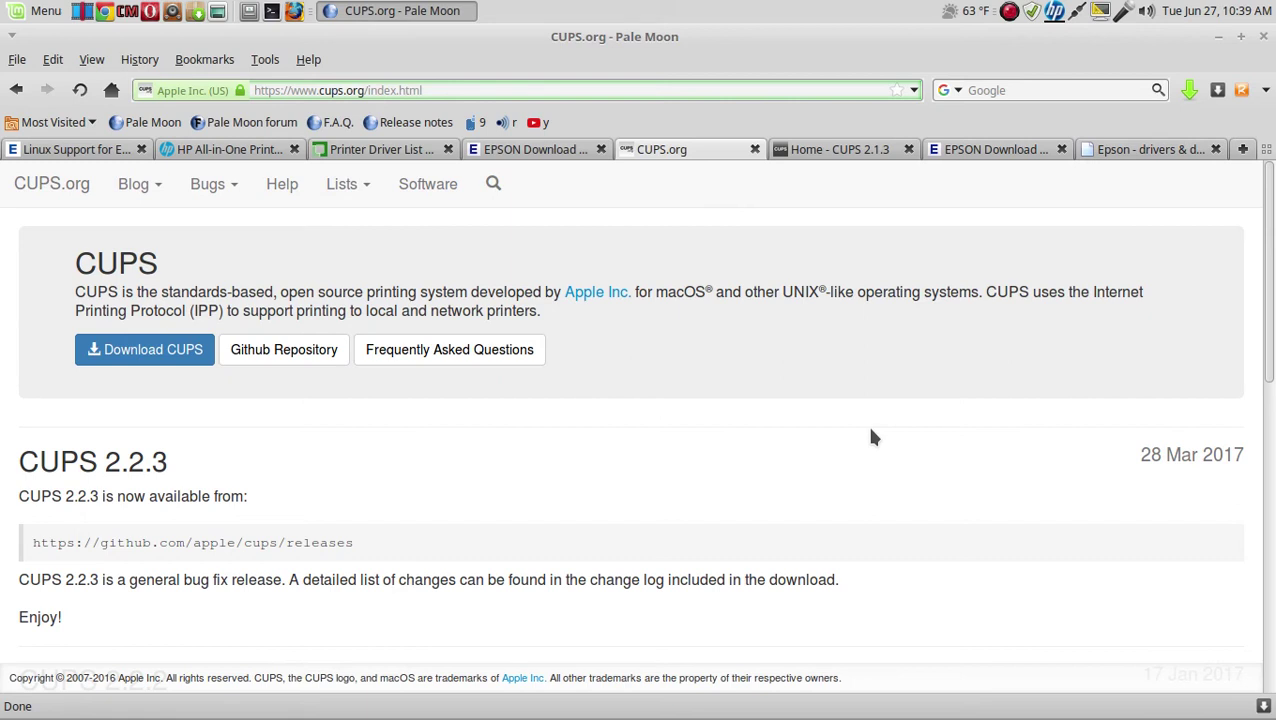
pyautogui.scroll(-2, 870, 437)
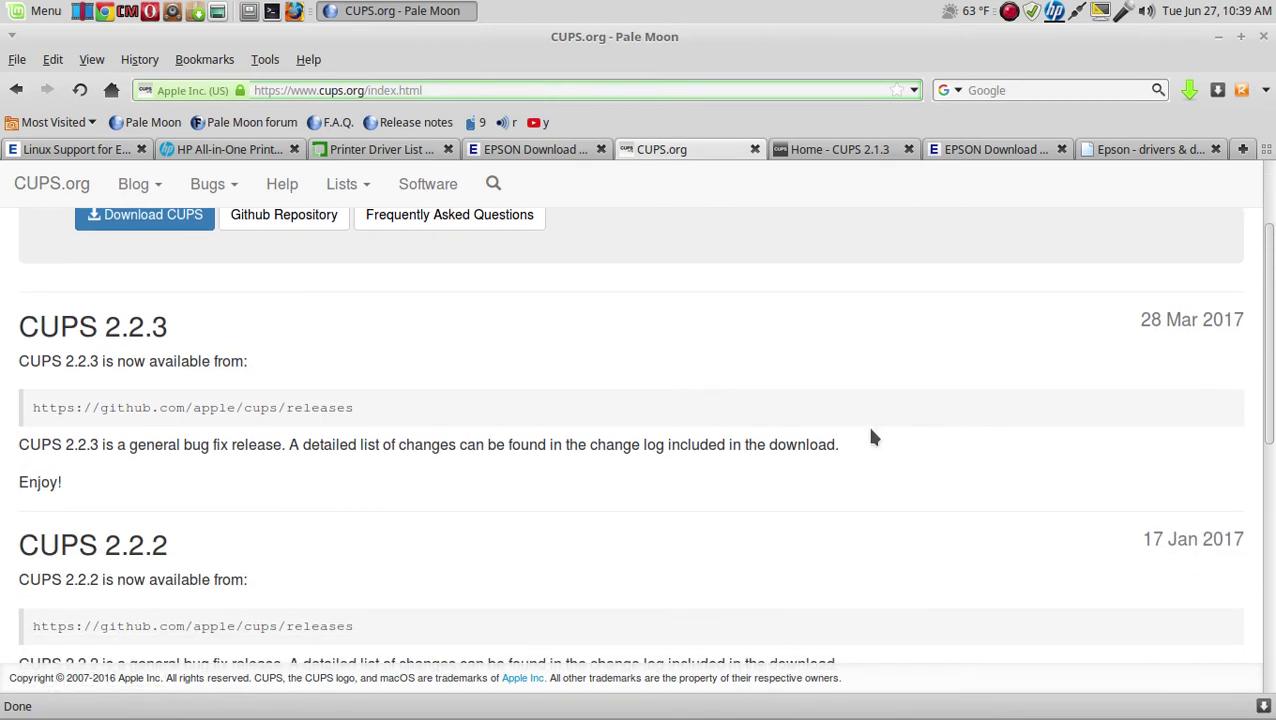
pyautogui.scroll(2, 870, 437)
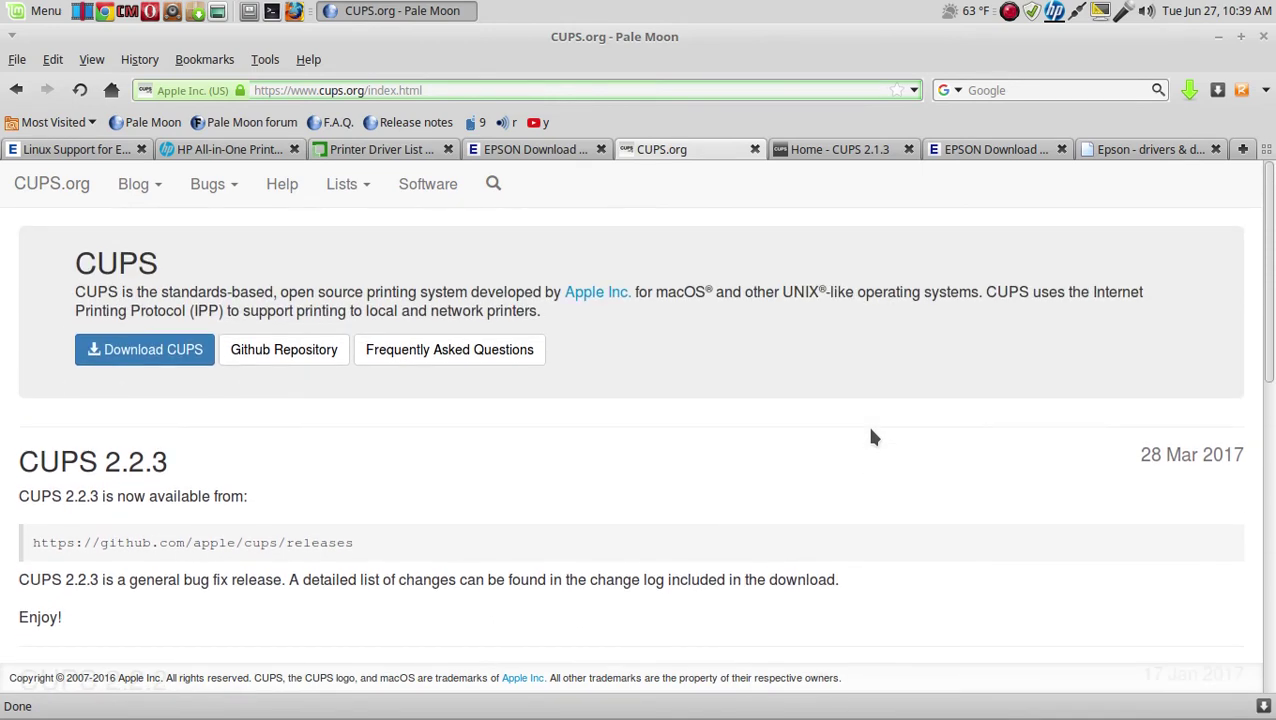
pyautogui.click(832, 150)
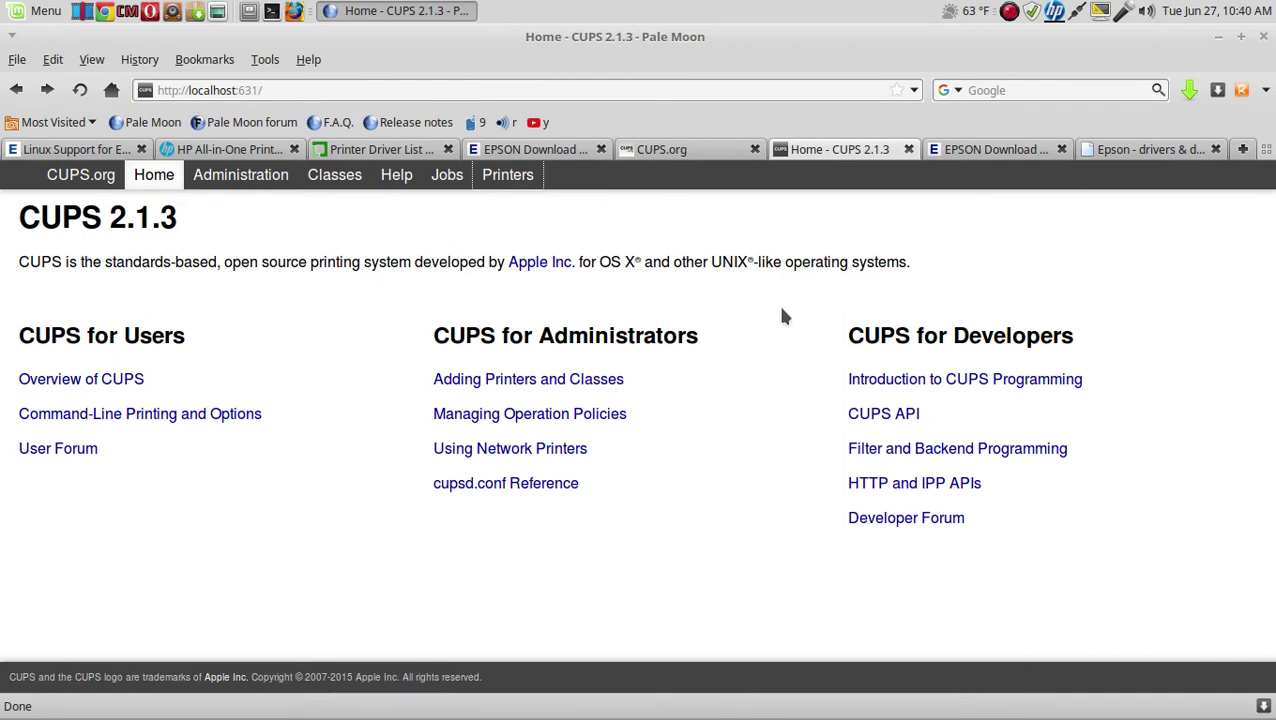
# Open the Help documentation on CUPS.org and look through its topics and man pages.
pyautogui.click(716, 151)
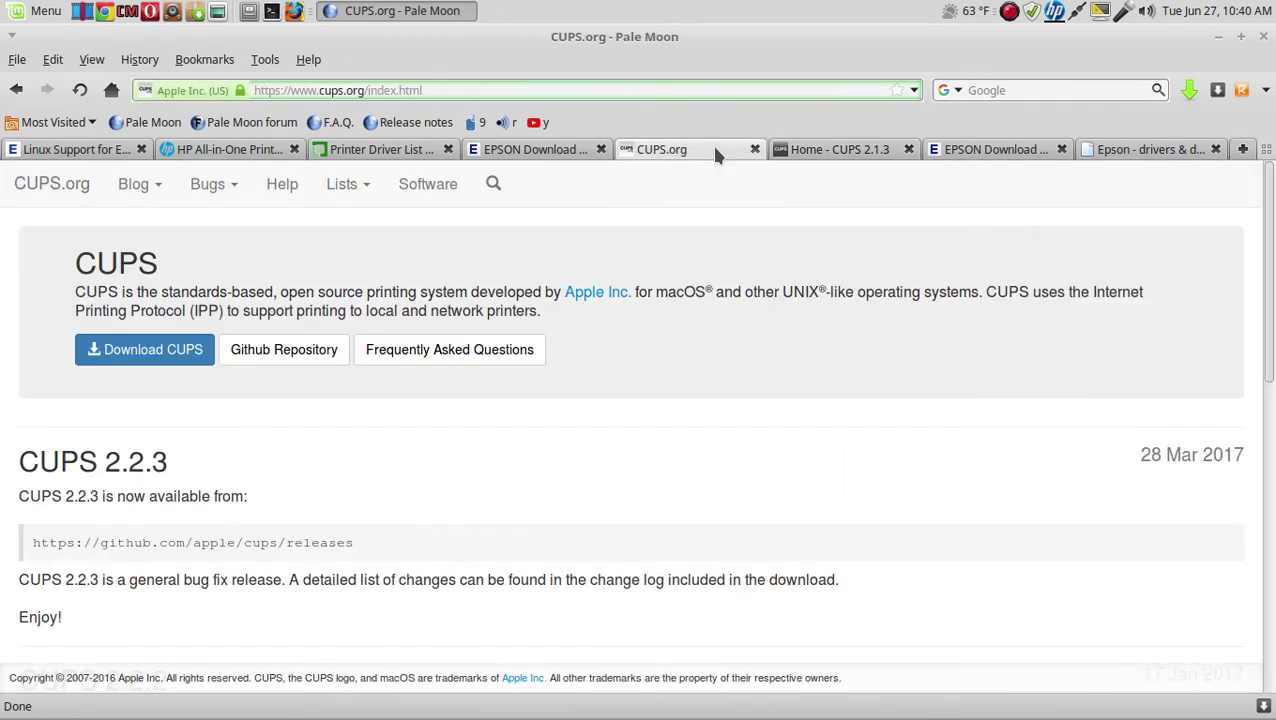
pyautogui.click(284, 188)
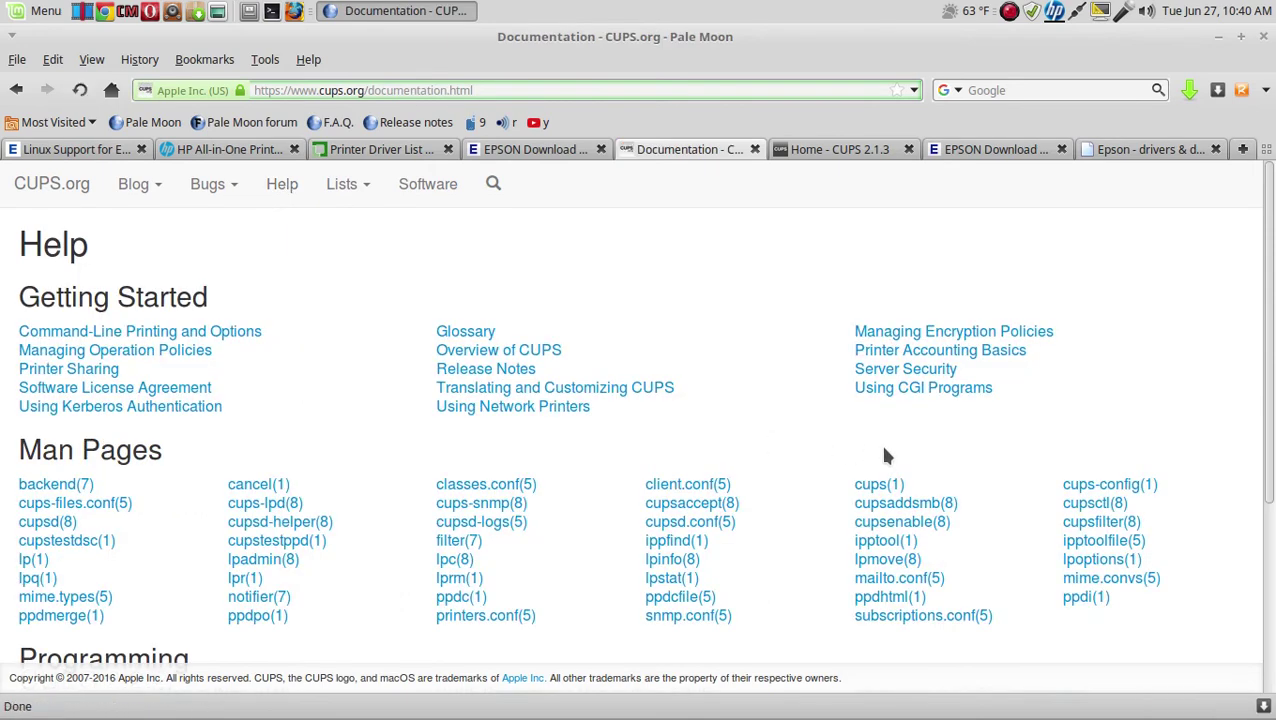
pyautogui.scroll(-5, 884, 456)
pyautogui.scroll(5, 884, 456)
# Look through the OpenPrinting list of available Linux printer drivers.
pyautogui.click(380, 150)
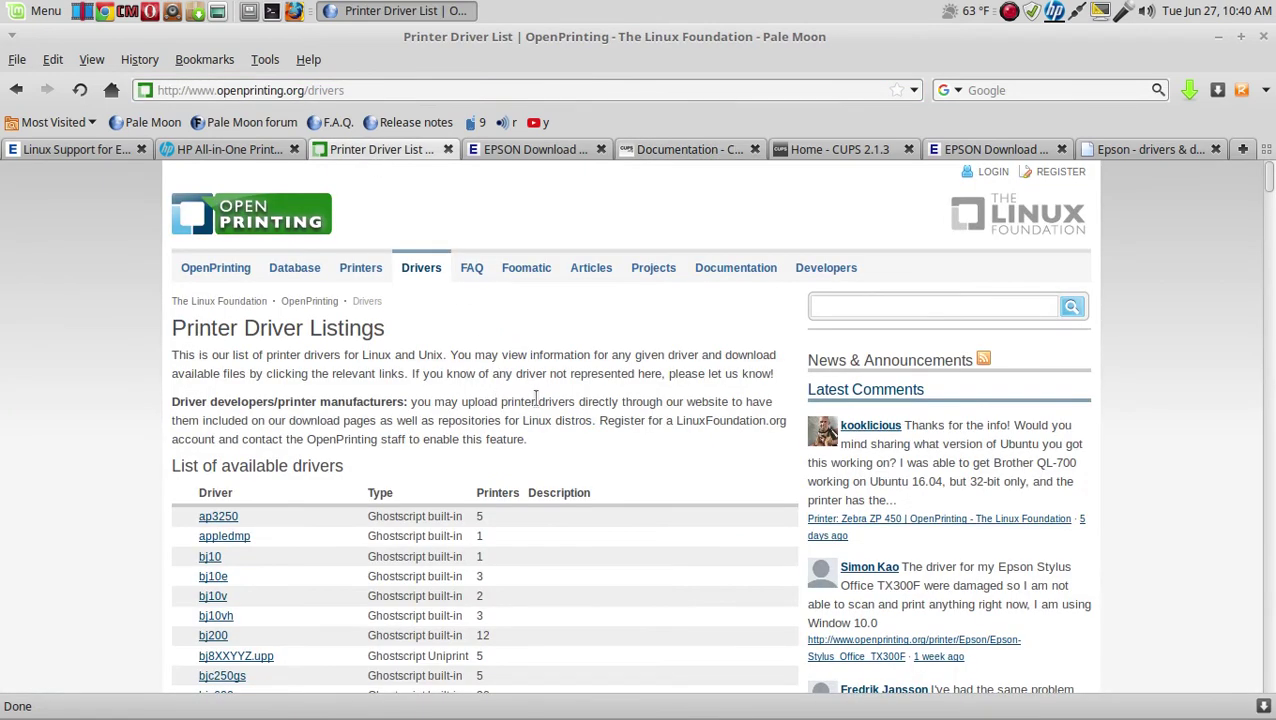
pyautogui.scroll(-5, 563, 440)
pyautogui.scroll(6, 565, 443)
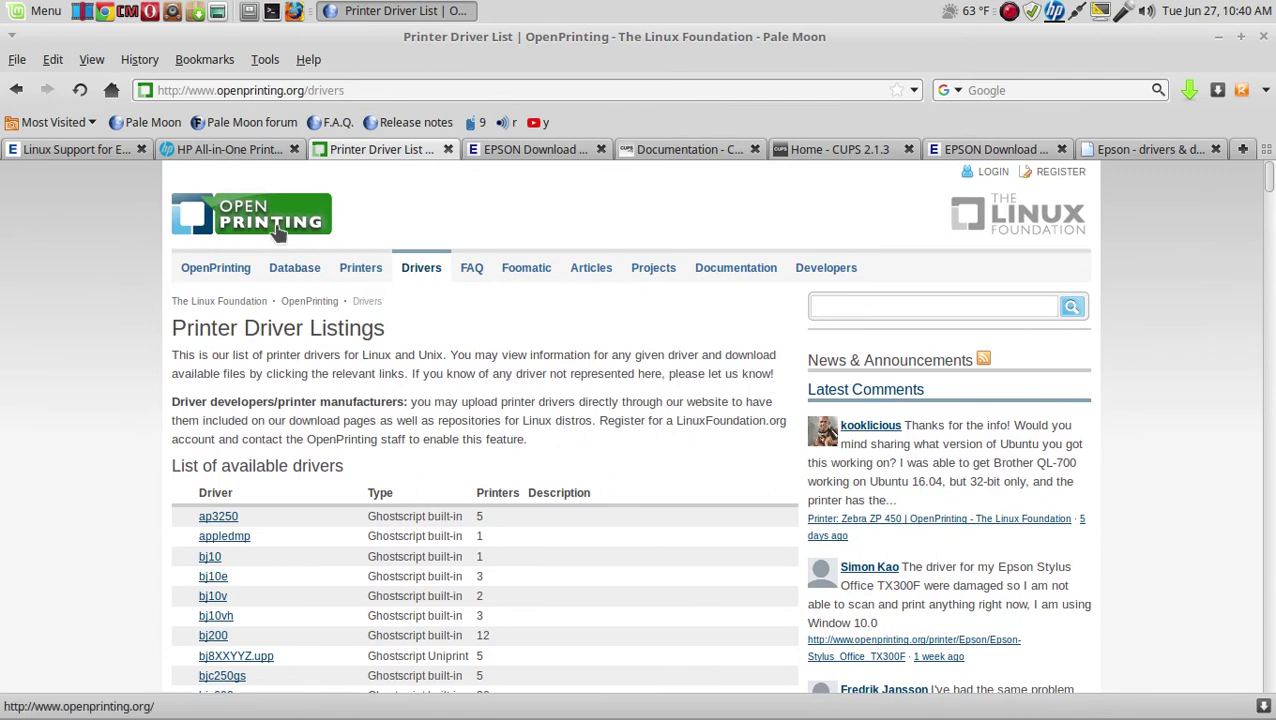
# Follow HP's Linux driver support page to the HP Linux Imaging and Printing site, and minimize the browser.
pyautogui.click(266, 150)
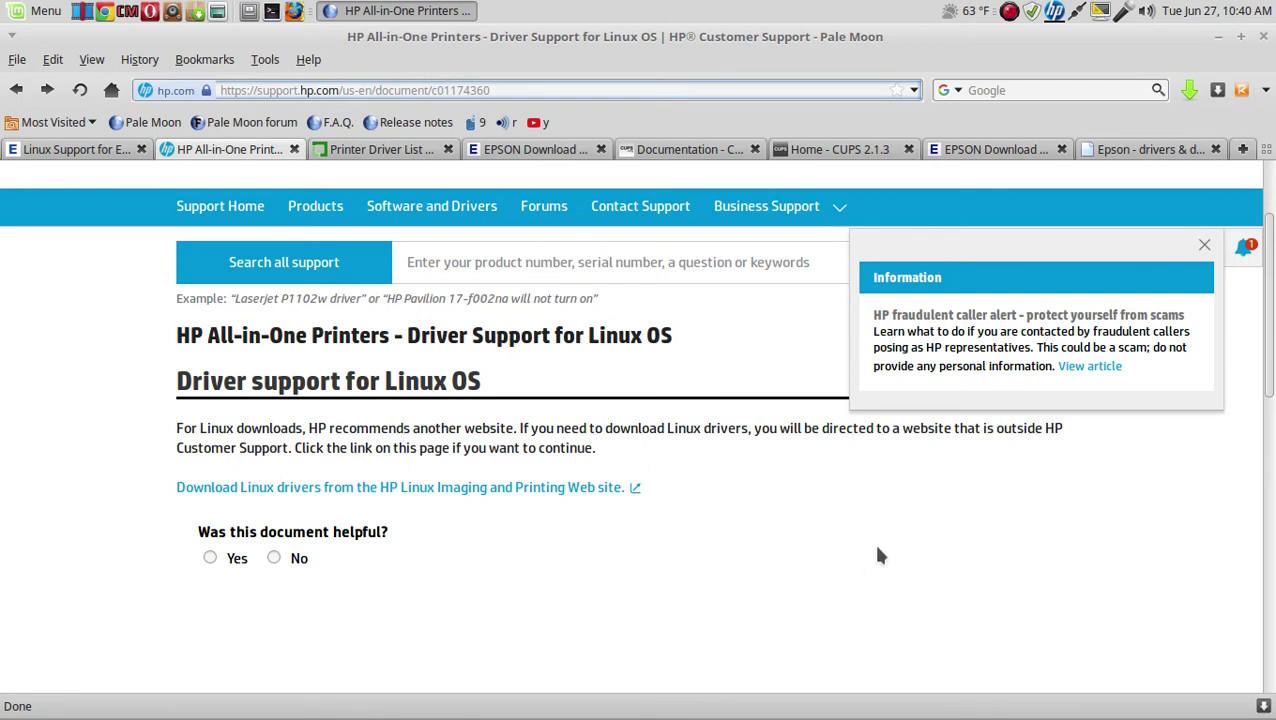
pyautogui.click(355, 488)
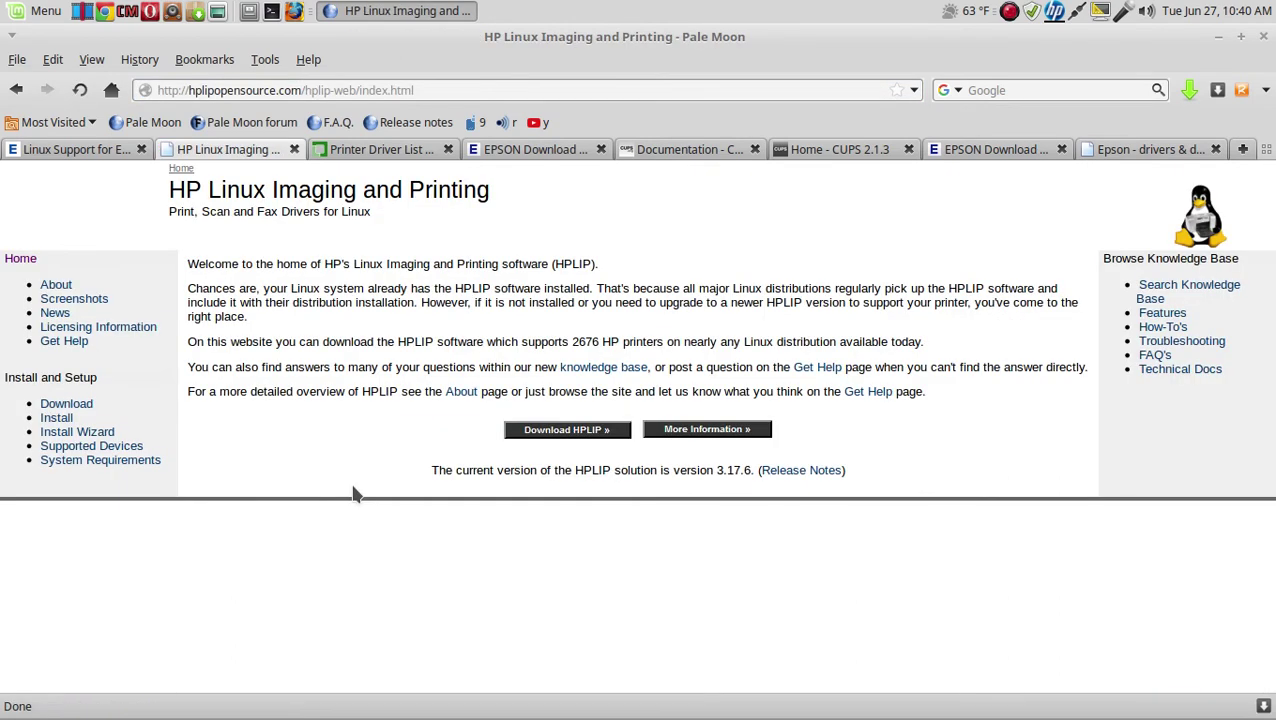
pyautogui.click(1218, 36)
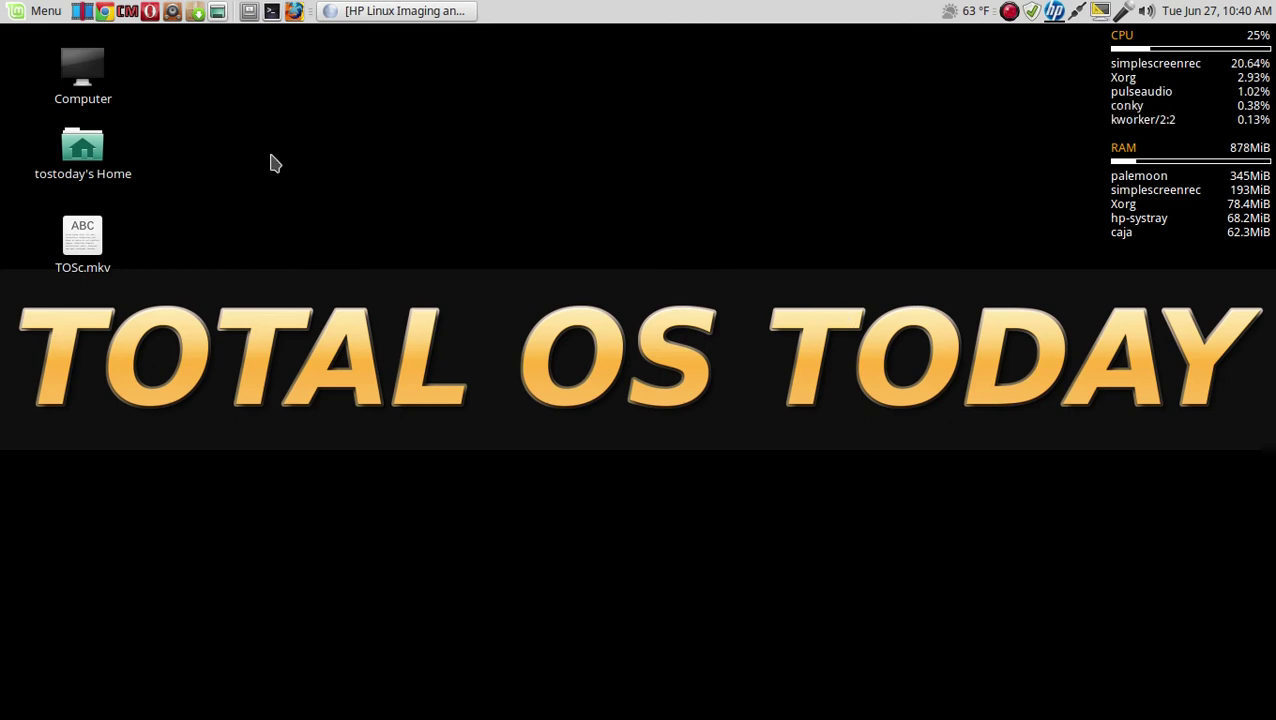
pyautogui.click(14, 12)
pyautogui.click(14, 12)
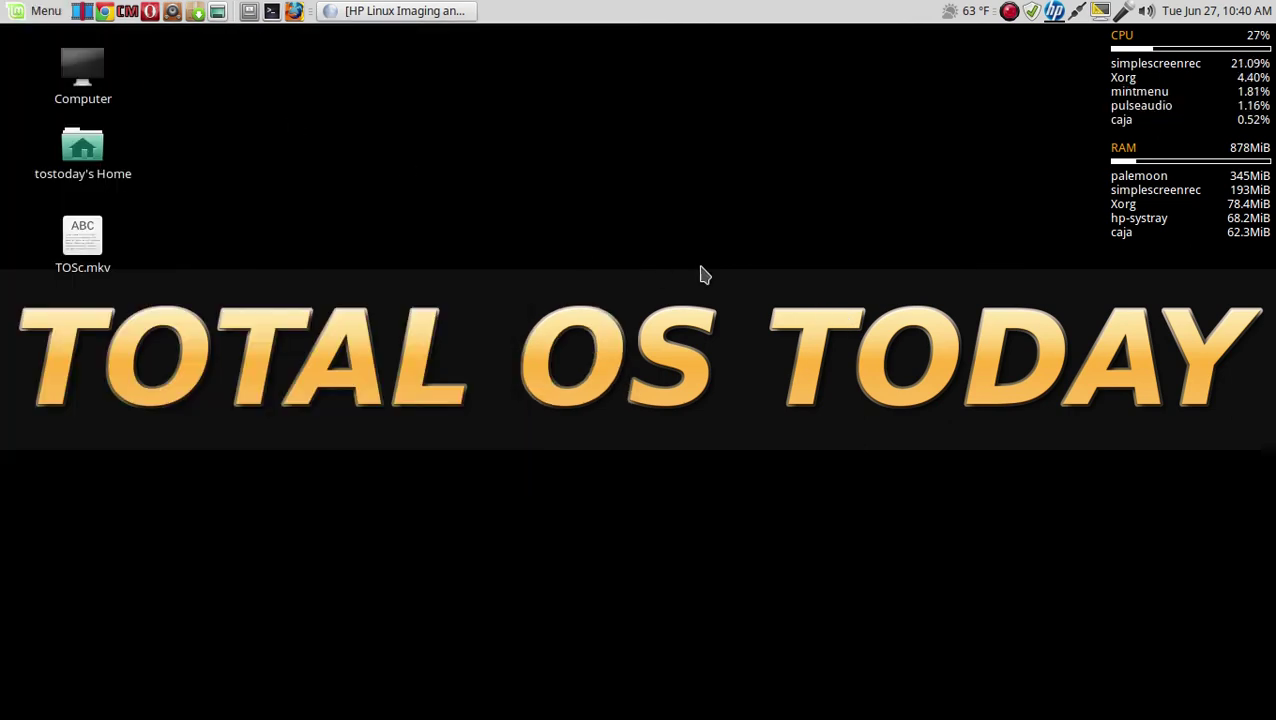